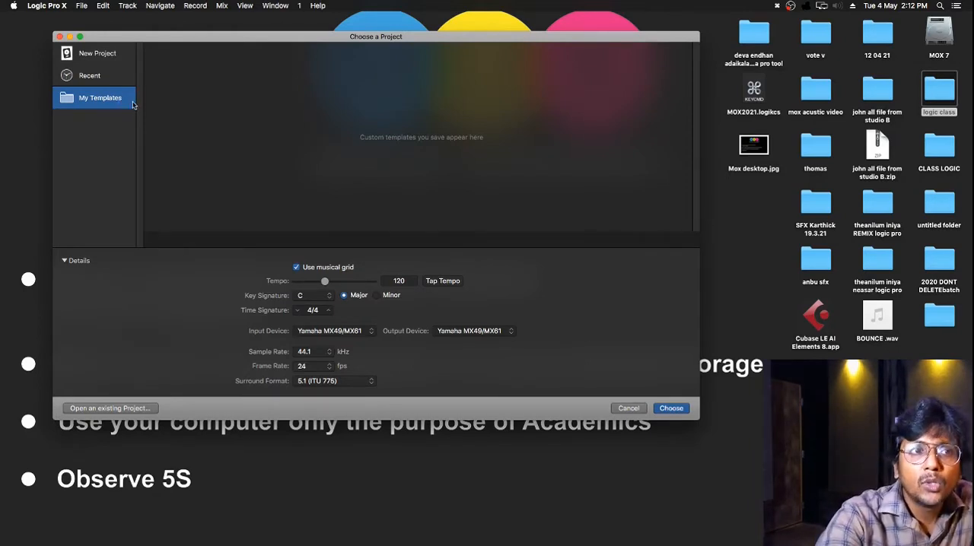
# Examine the new project templates, including Hip Hop, Electronic, Songwriter, Orchestral, Multi-Track and Music For Picture.
pyautogui.click(105, 56)
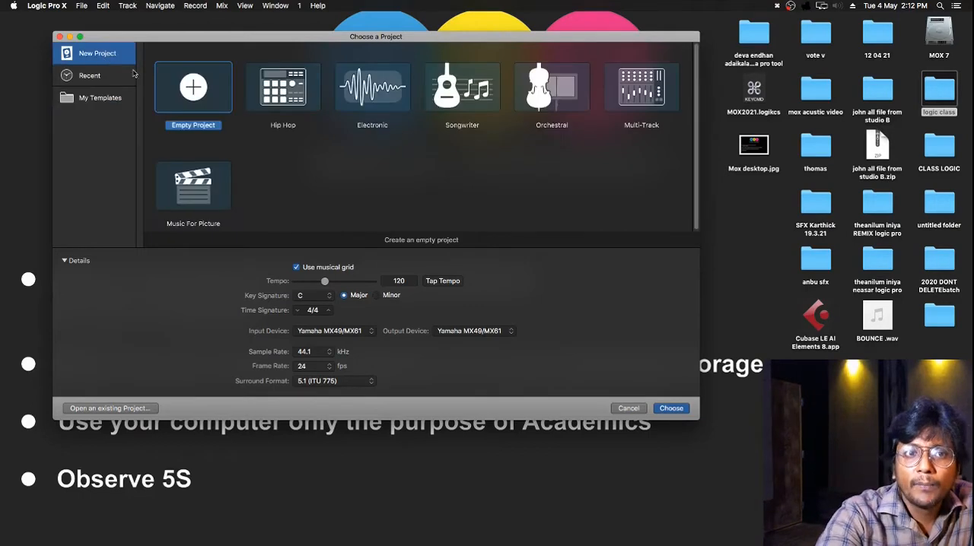
pyautogui.click(301, 92)
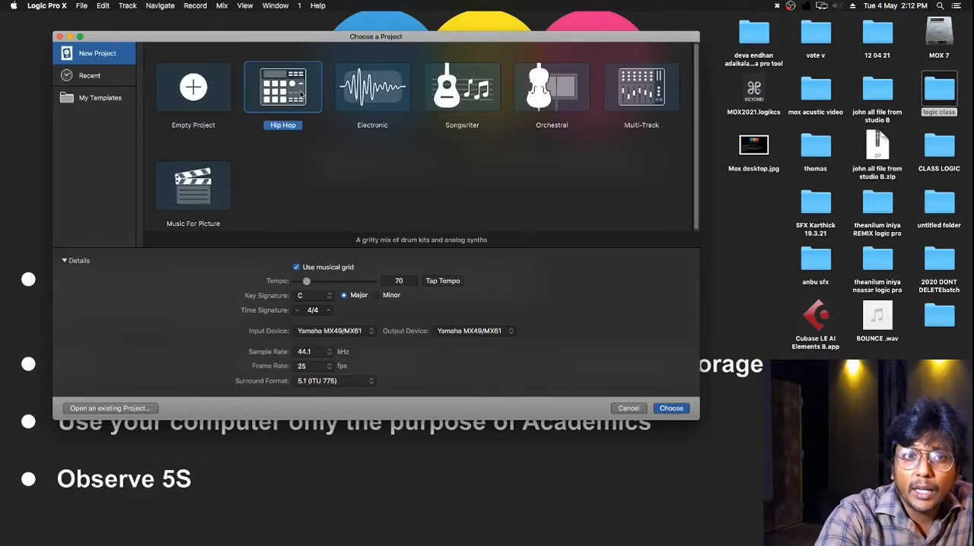
pyautogui.click(379, 93)
pyautogui.click(439, 99)
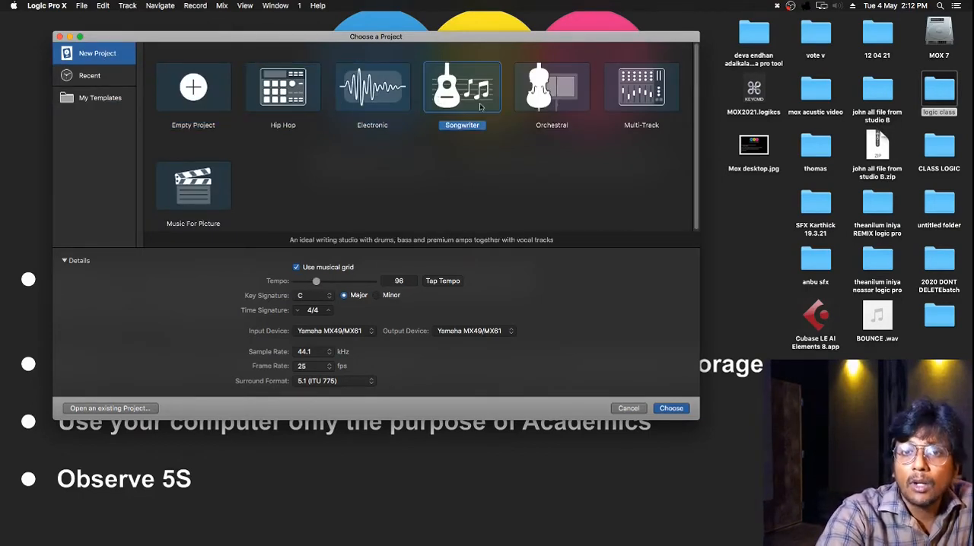
pyautogui.click(534, 111)
pyautogui.click(655, 112)
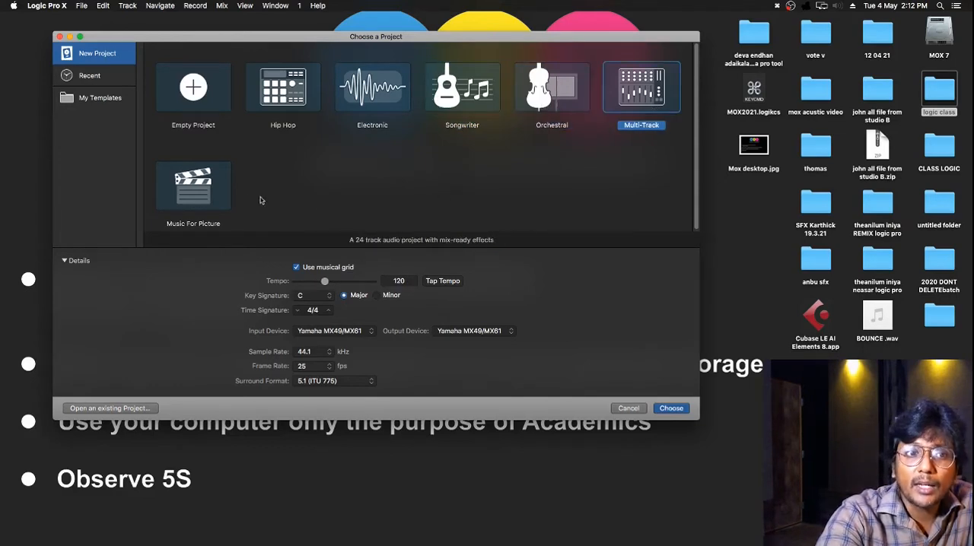
pyautogui.click(205, 200)
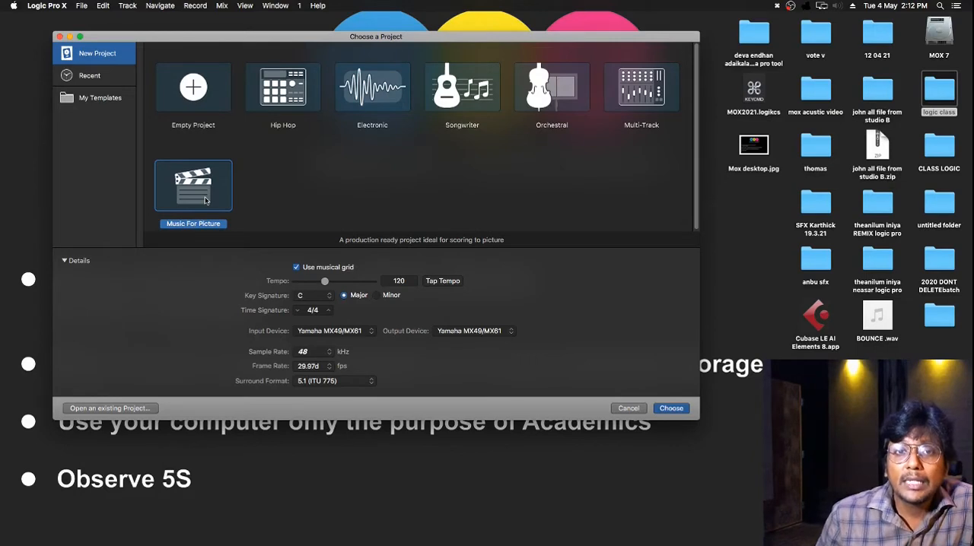
# Create an empty project with the sample rate set to 48 kHz.
pyautogui.click(209, 94)
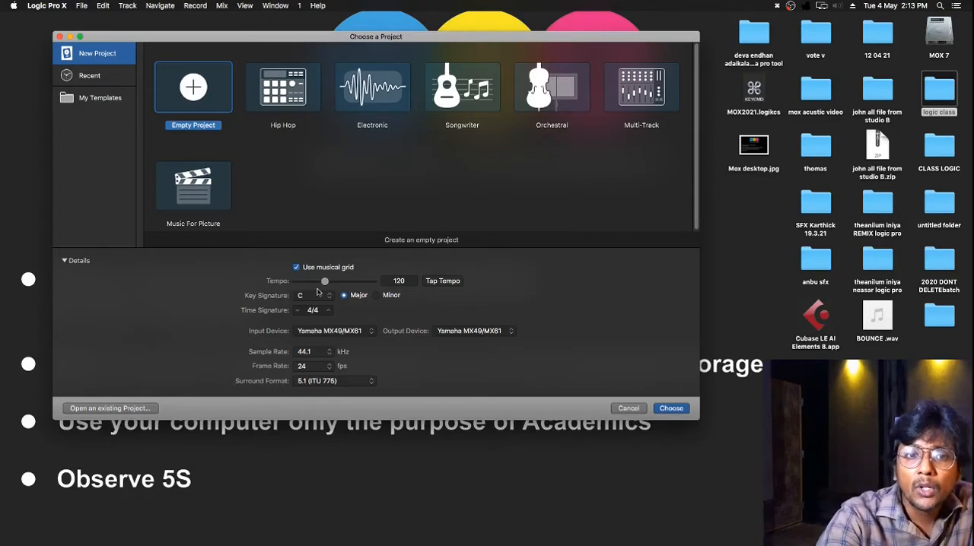
pyautogui.click(316, 296)
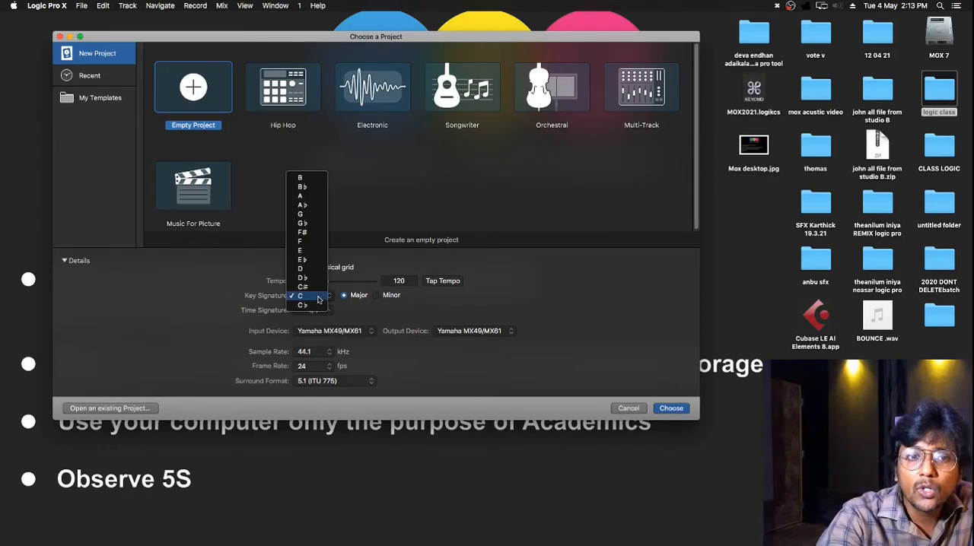
pyautogui.click(435, 306)
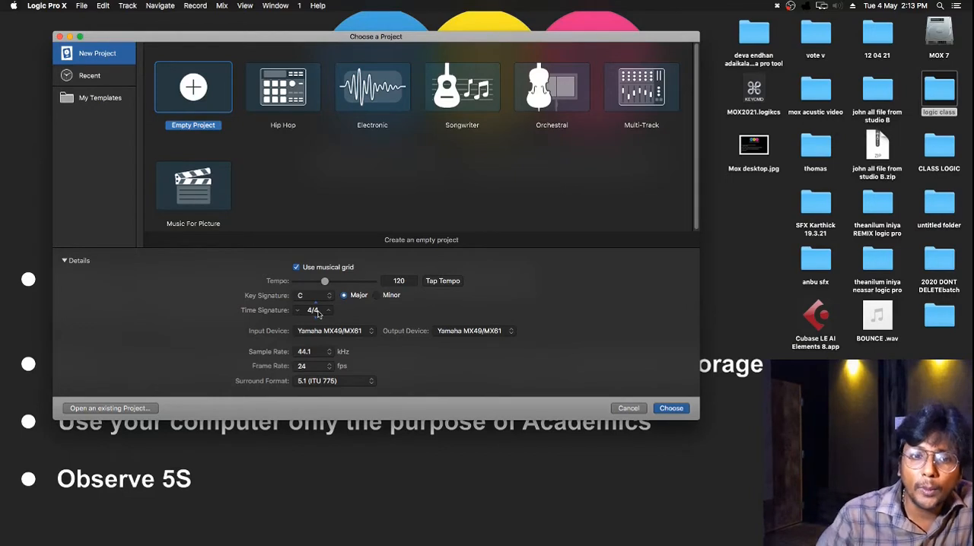
pyautogui.click(319, 352)
pyautogui.click(352, 351)
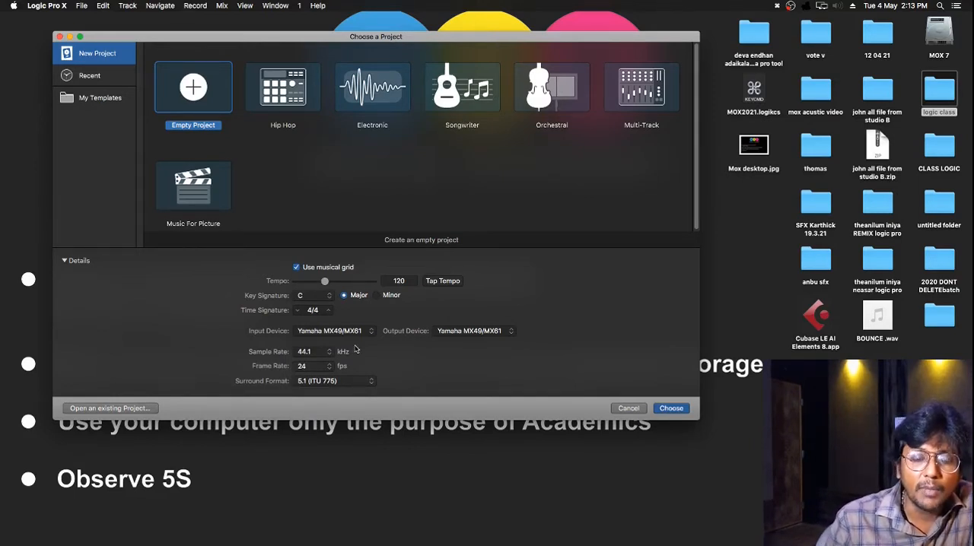
pyautogui.click(312, 352)
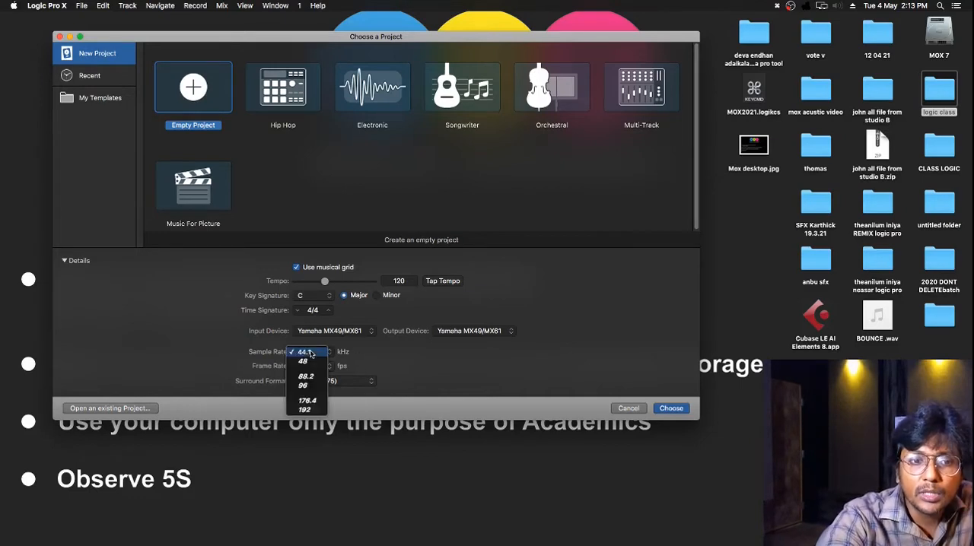
pyautogui.click(318, 364)
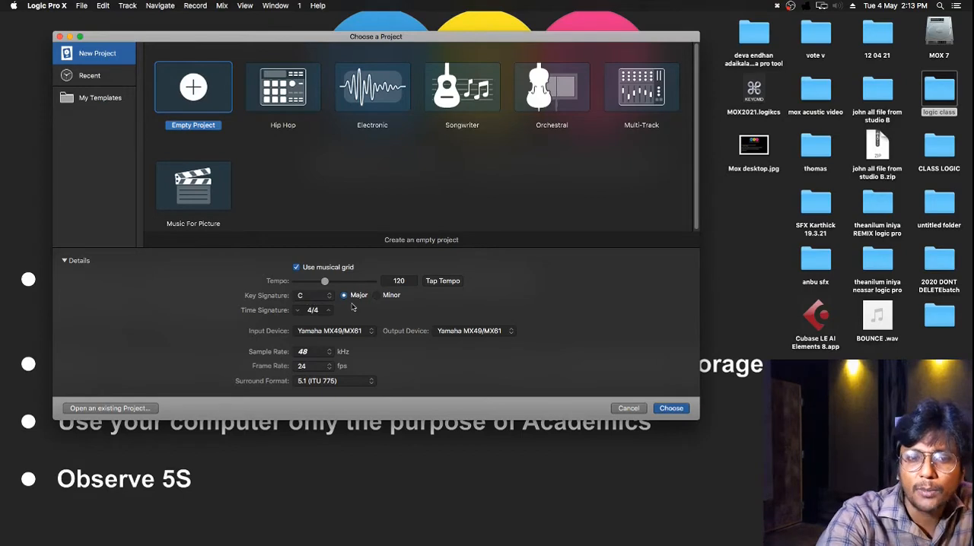
pyautogui.click(671, 409)
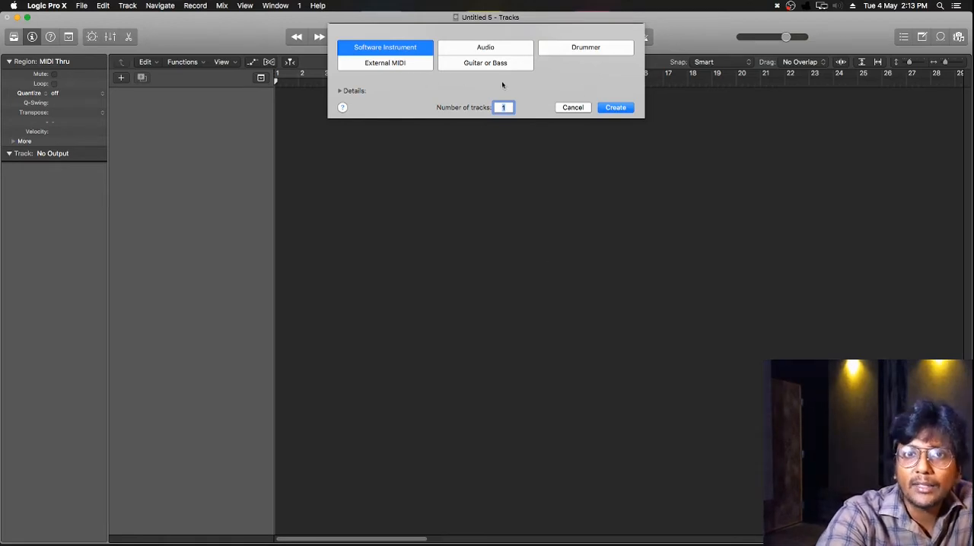
# Review the available track types and add one Audio track to the empty project.
pyautogui.click(471, 53)
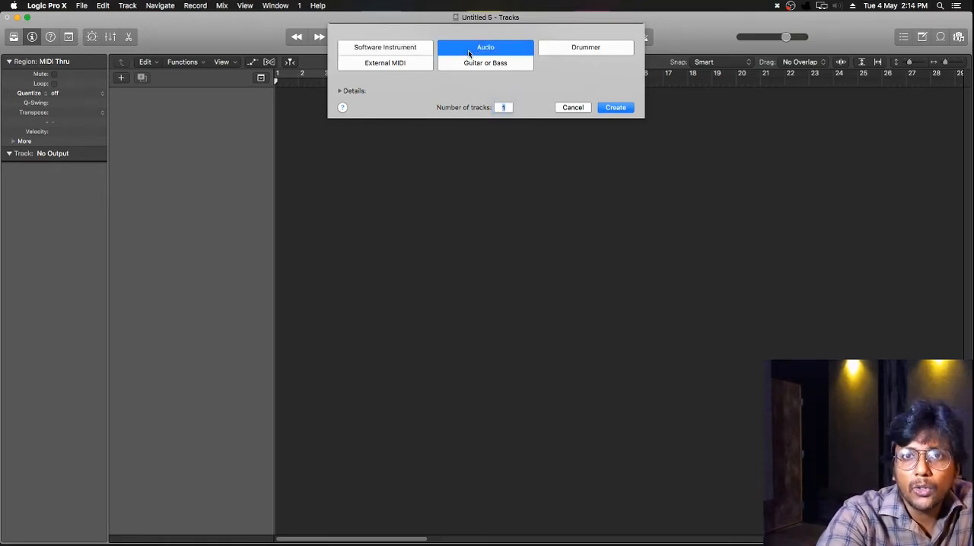
pyautogui.click(589, 52)
pyautogui.click(403, 67)
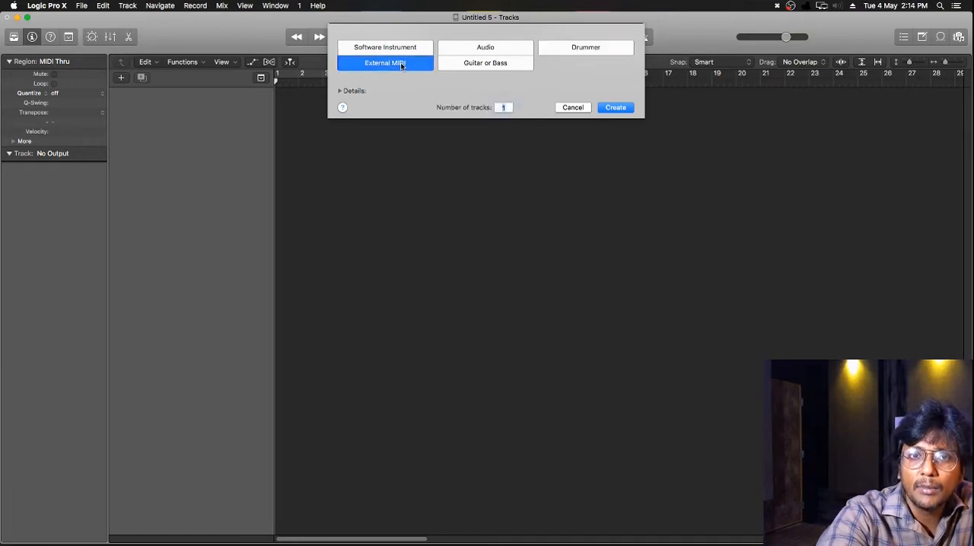
pyautogui.click(520, 66)
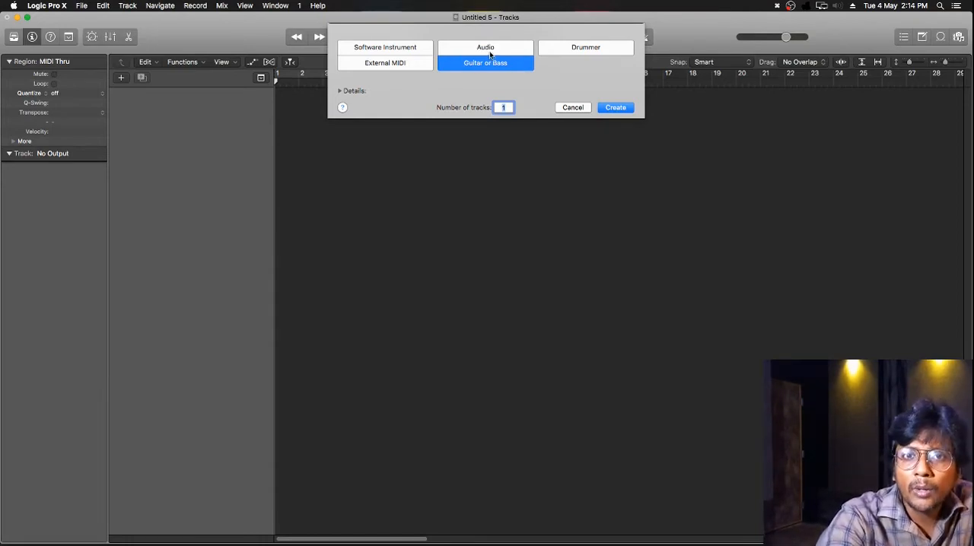
pyautogui.click(484, 51)
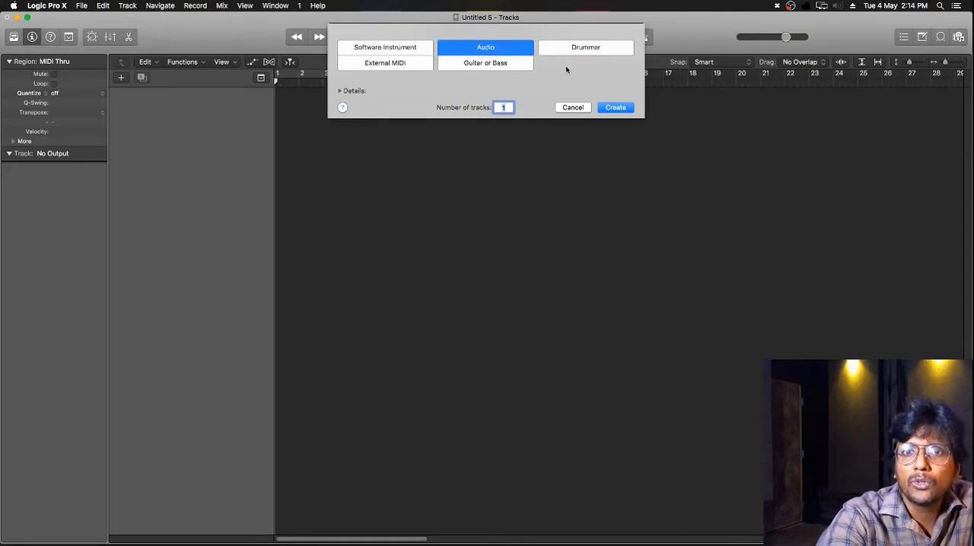
pyautogui.click(616, 112)
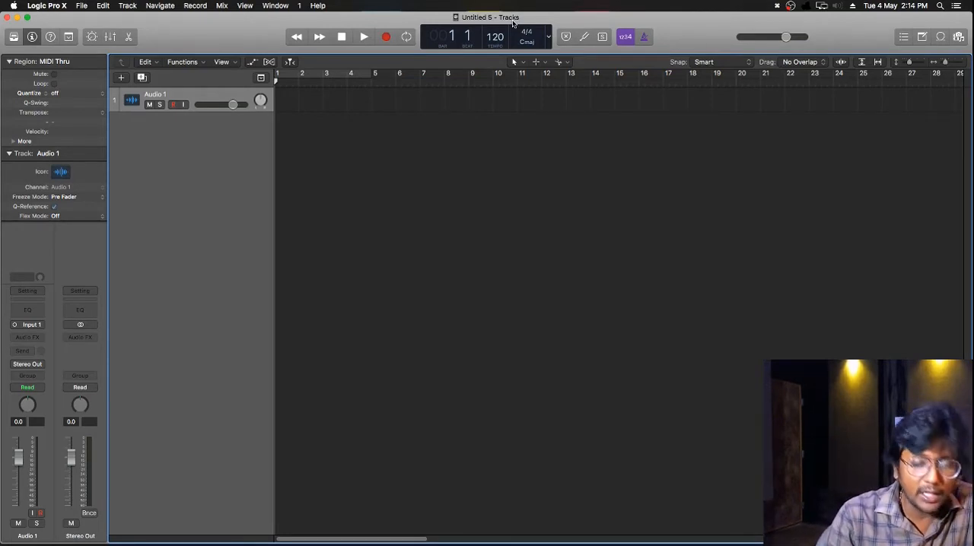
# Start saving the project and choose the "logic class" folder on the Desktop as its location.
pyautogui.press('super+s')
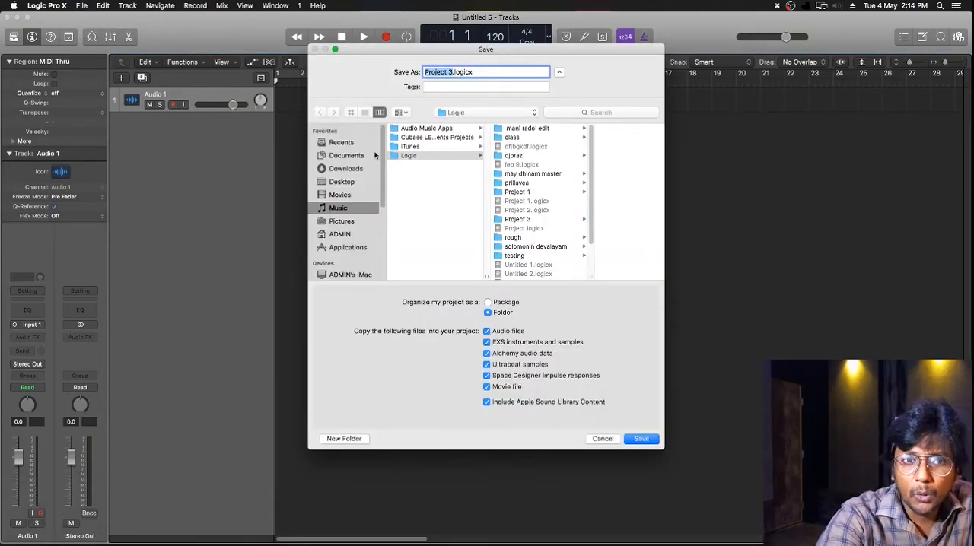
pyautogui.click(336, 185)
pyautogui.scroll(-5, 431, 174)
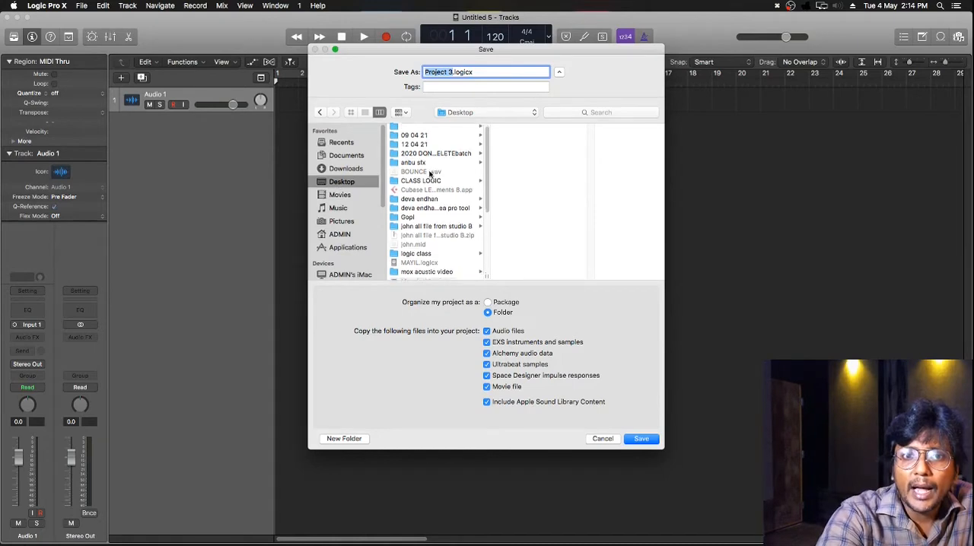
pyautogui.scroll(5, 432, 175)
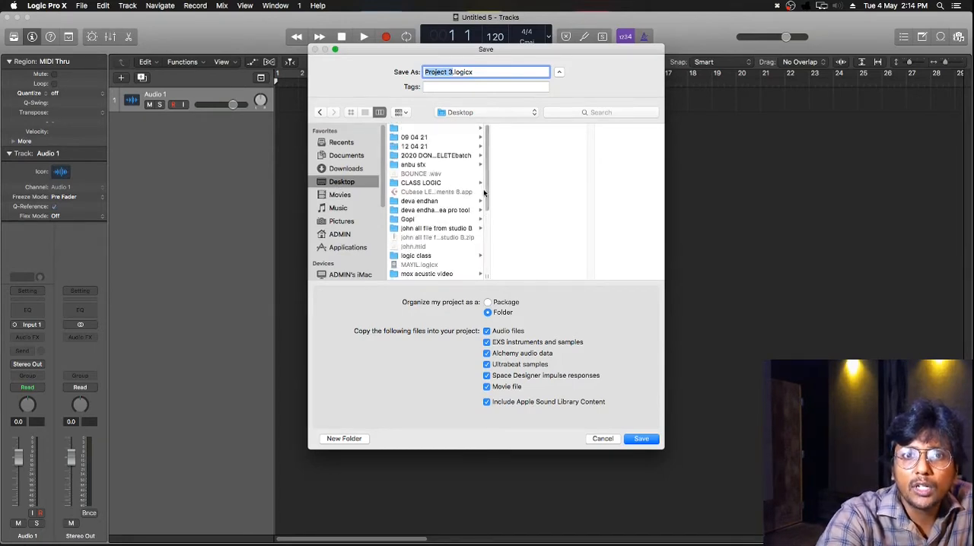
pyautogui.click(418, 258)
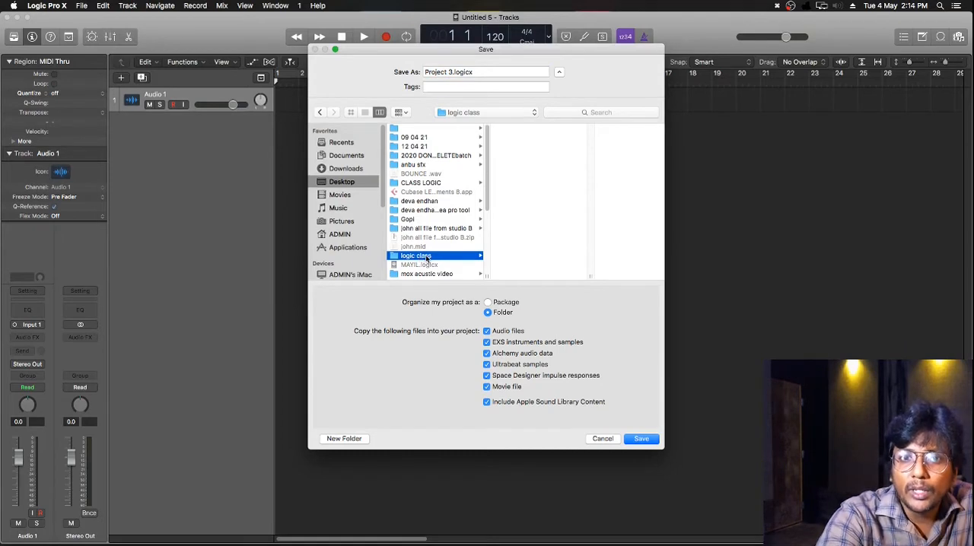
# Name the project file LOGIC CLASS 3, keeping the .logicx extension.
pyautogui.moveTo(454, 72); pyautogui.dragTo(414, 72)
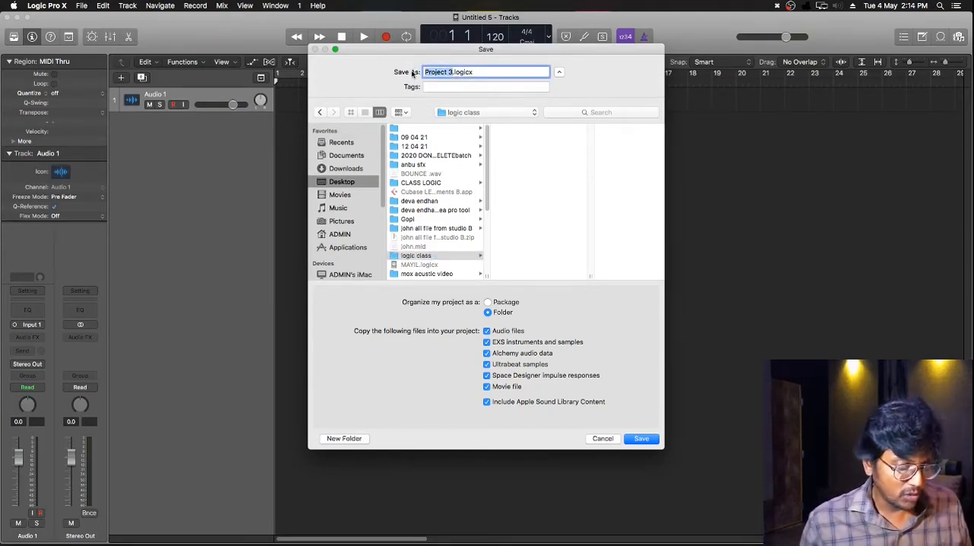
pyautogui.write('LOGIC')
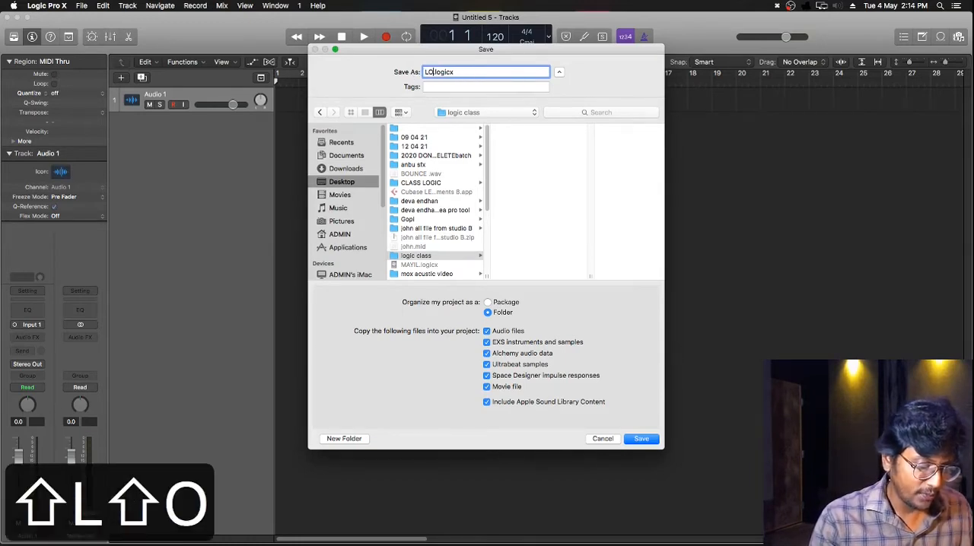
pyautogui.write(' CLASS #')
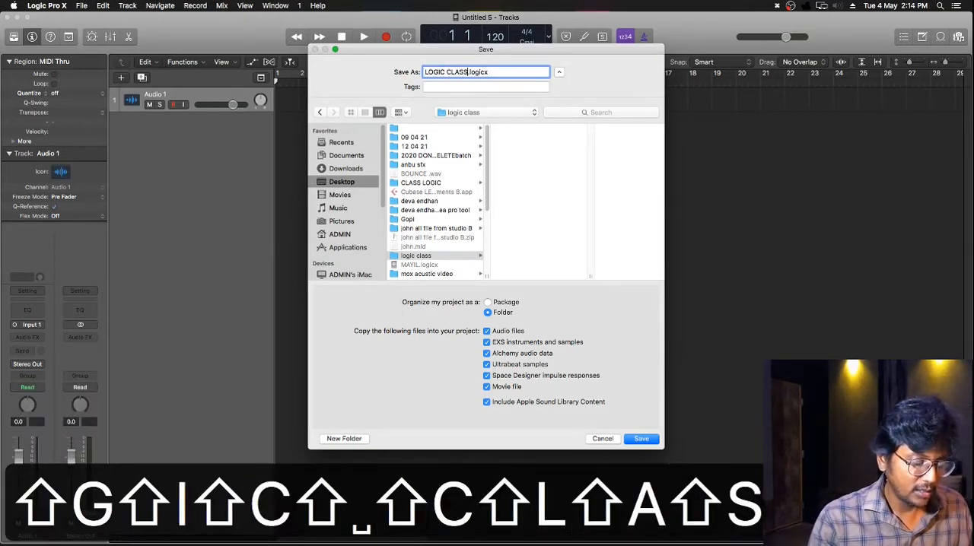
pyautogui.press('BackSpace')
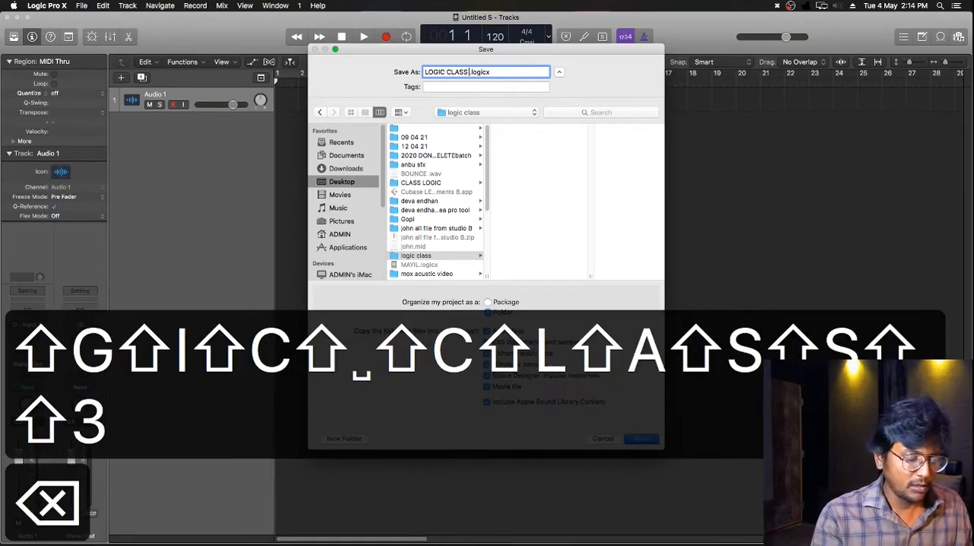
pyautogui.write('3')
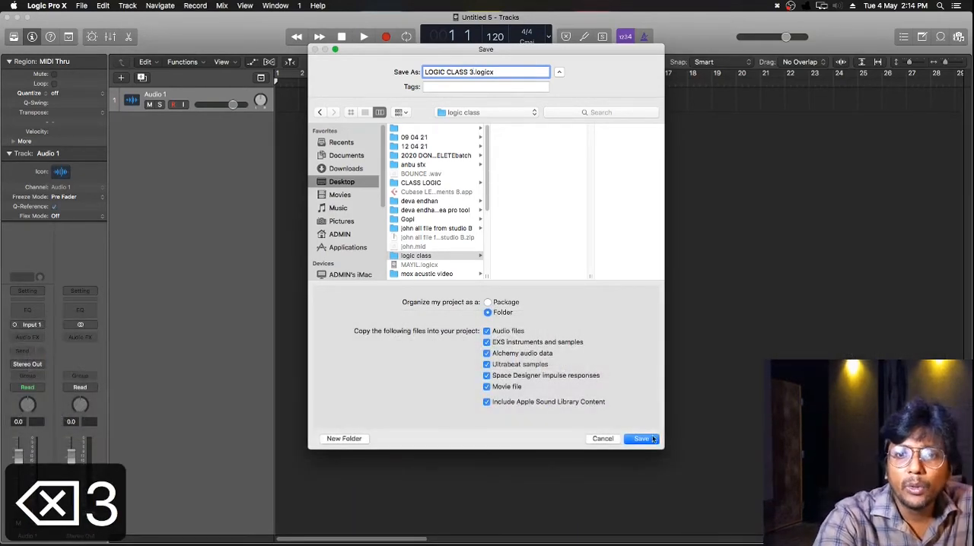
# Save the project as a package without copying EXS instruments and samples, Alchemy audio data, Ultrabeat samples or Space Designer impulse responses.
pyautogui.click(488, 302)
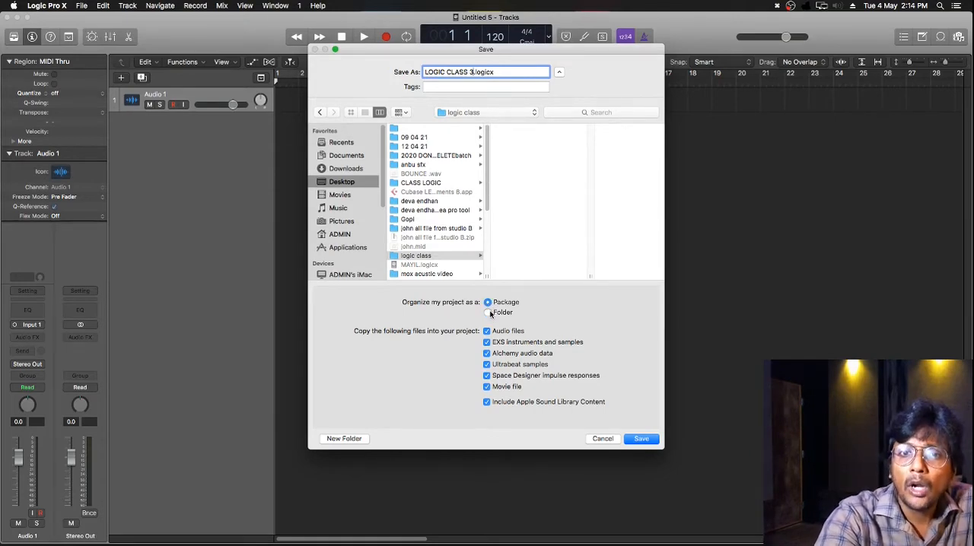
pyautogui.click(493, 312)
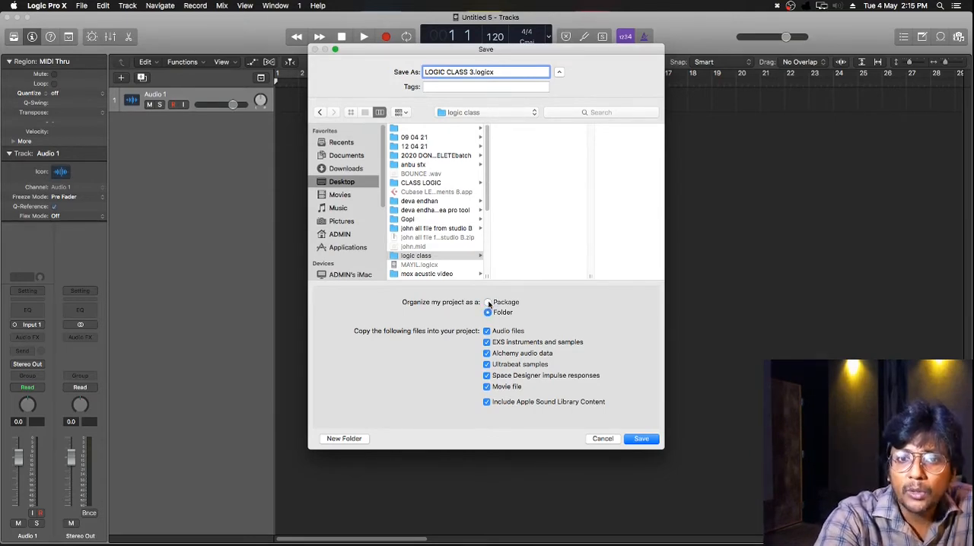
pyautogui.click(488, 303)
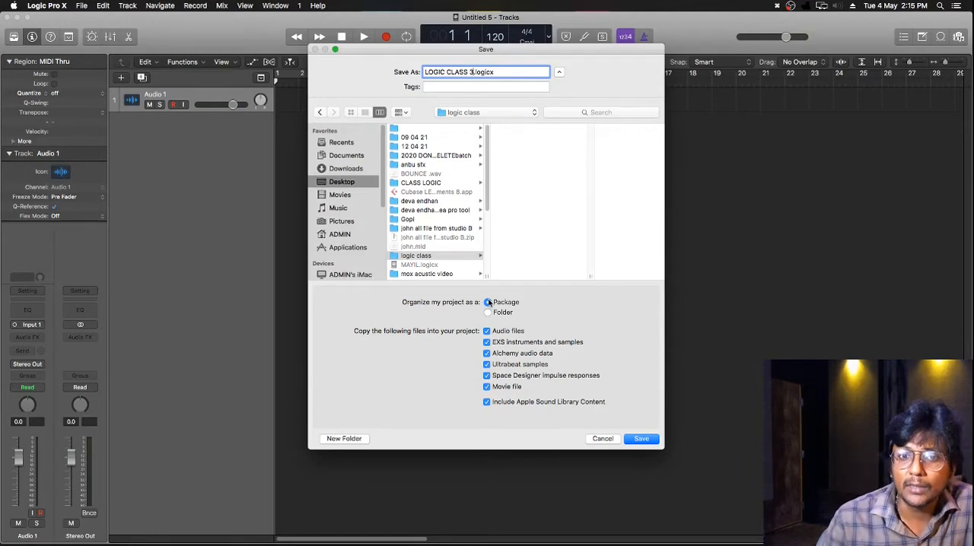
pyautogui.click(488, 342)
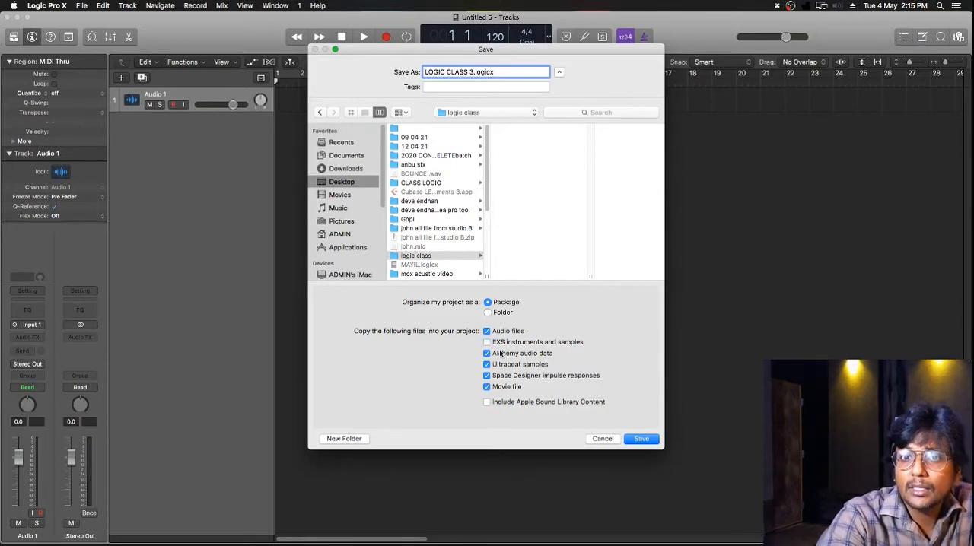
pyautogui.click(487, 354)
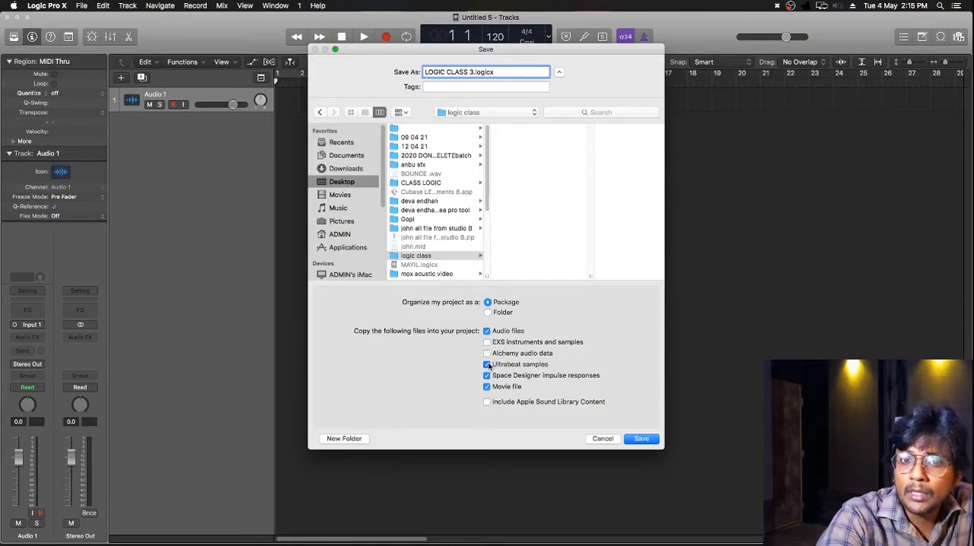
pyautogui.click(487, 364)
pyautogui.click(487, 376)
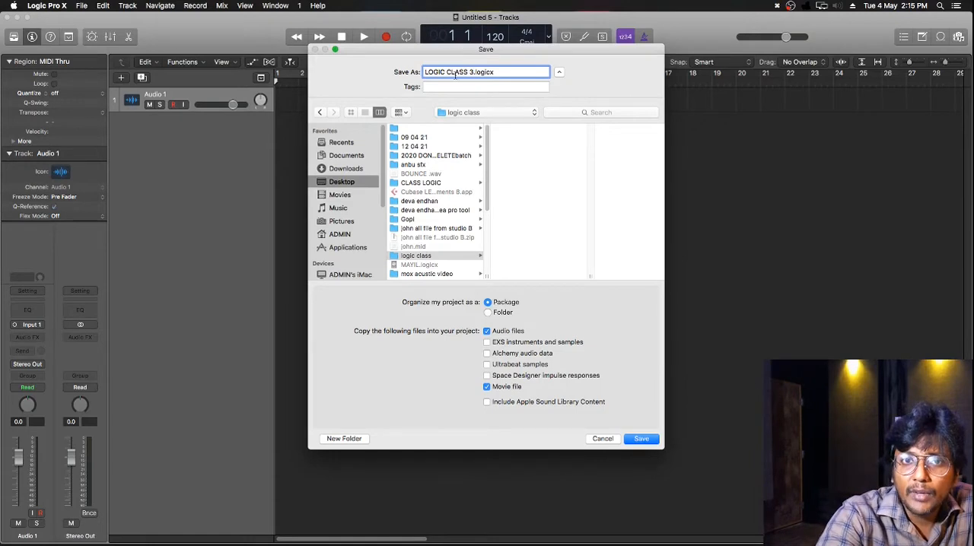
pyautogui.click(648, 440)
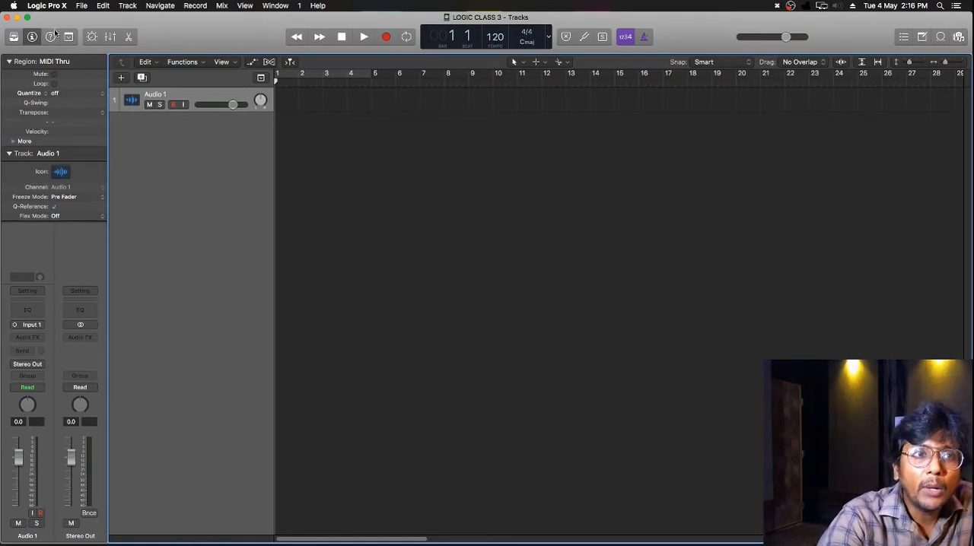
pyautogui.click(81, 6)
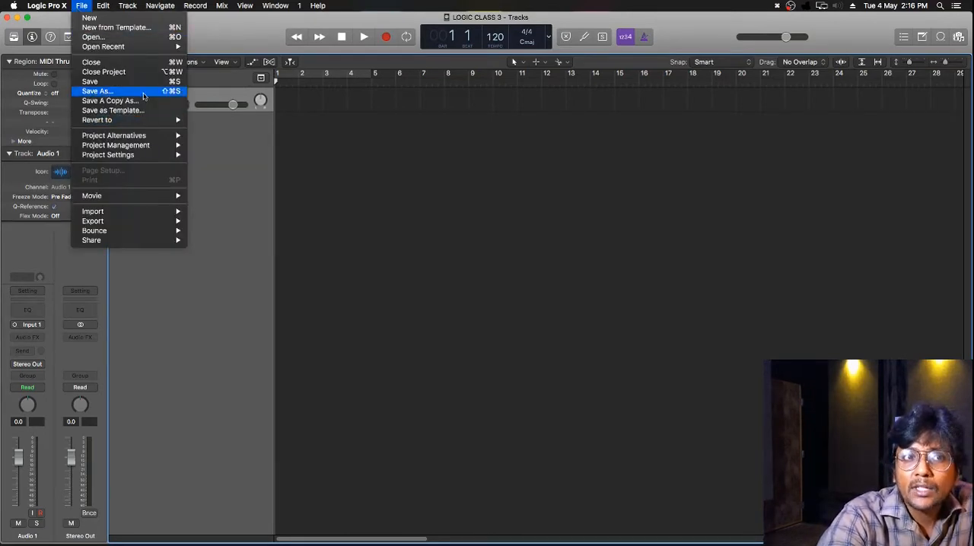
pyautogui.click(375, 138)
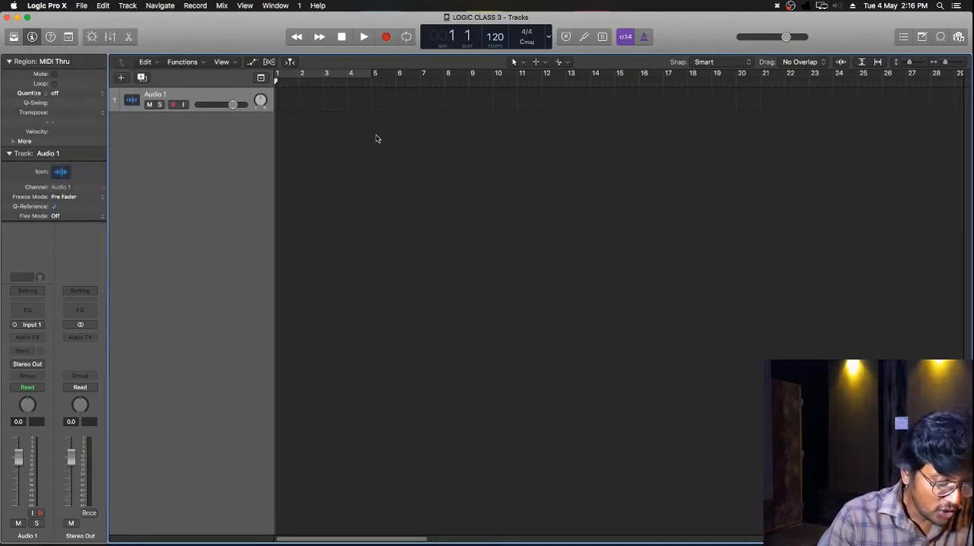
# Save a new version of the project as LOGIC CLASS 3A.logicx in the "logic class" folder.
pyautogui.press('shift+super+s')
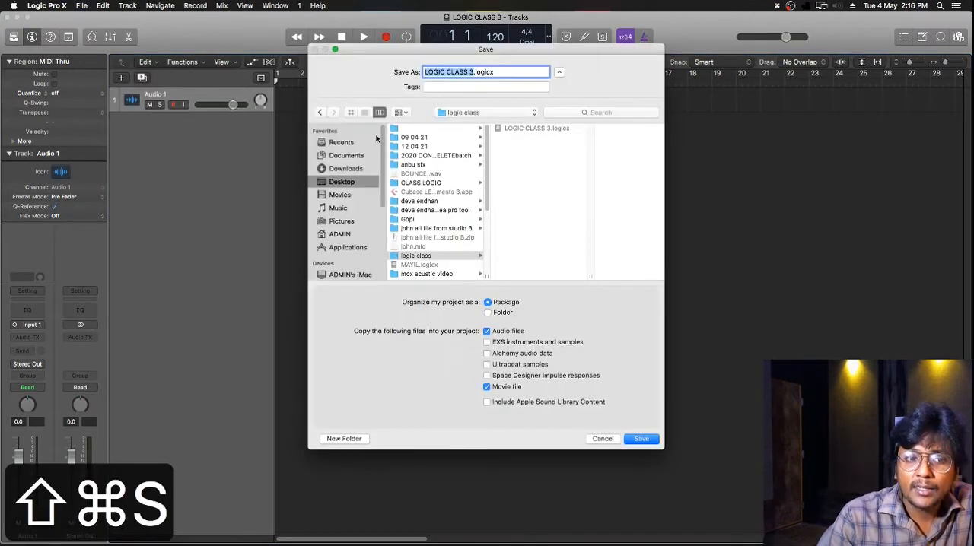
pyautogui.click(425, 258)
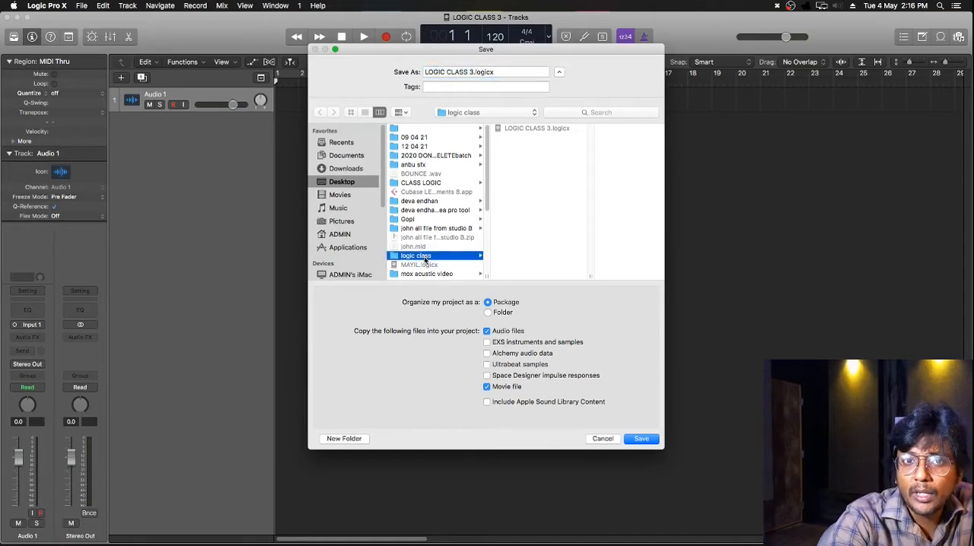
pyautogui.click(478, 72)
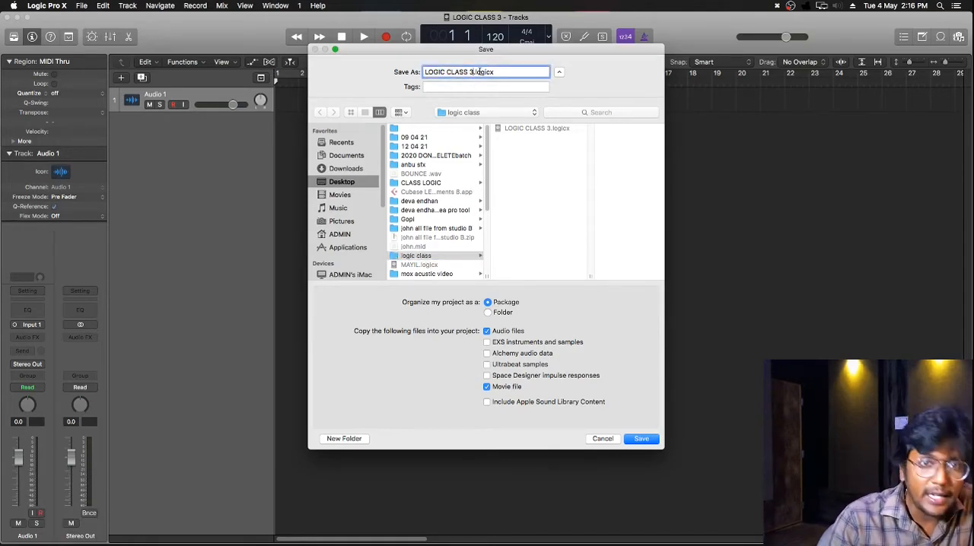
pyautogui.write('A')
pyautogui.press('Return')
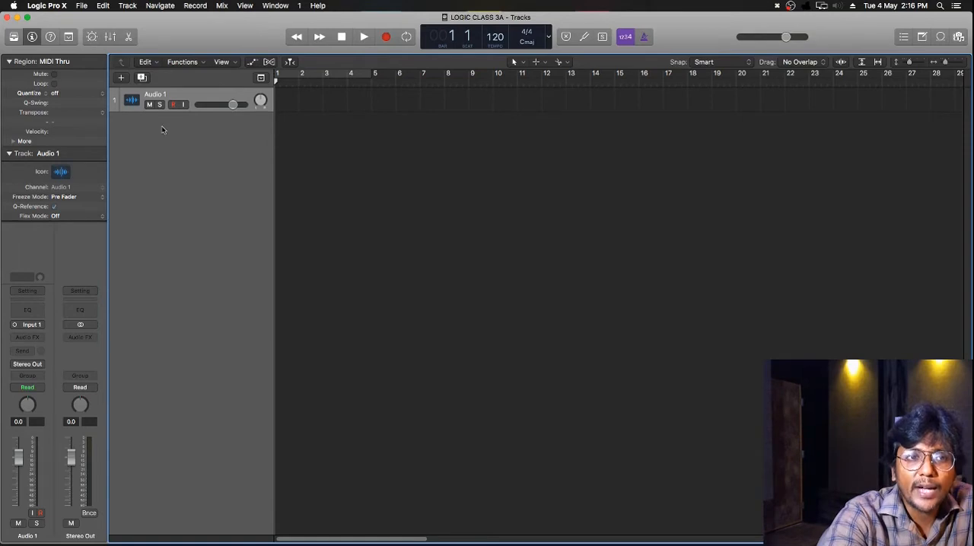
# Add one Software Instrument track to the project below the Audio 1 track.
pyautogui.click(121, 78)
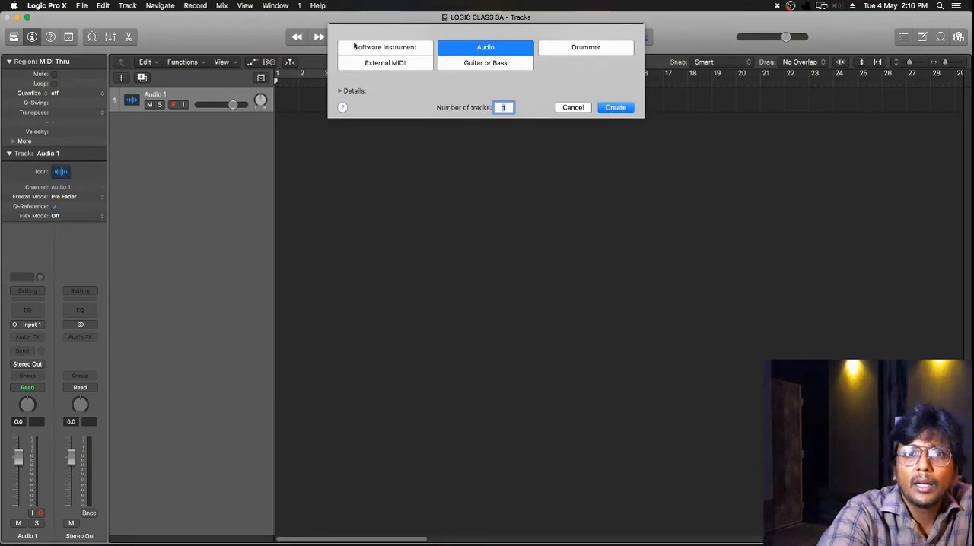
pyautogui.click(386, 50)
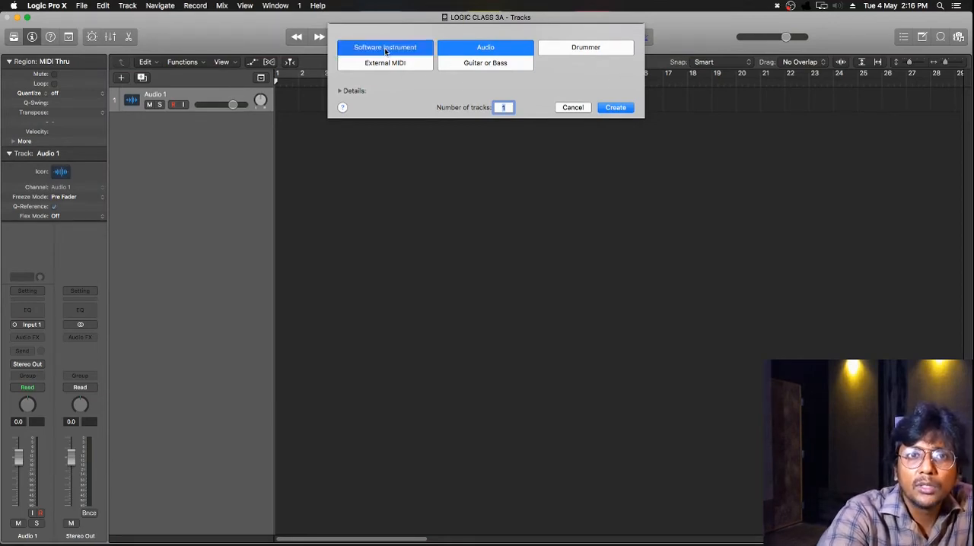
pyautogui.click(619, 109)
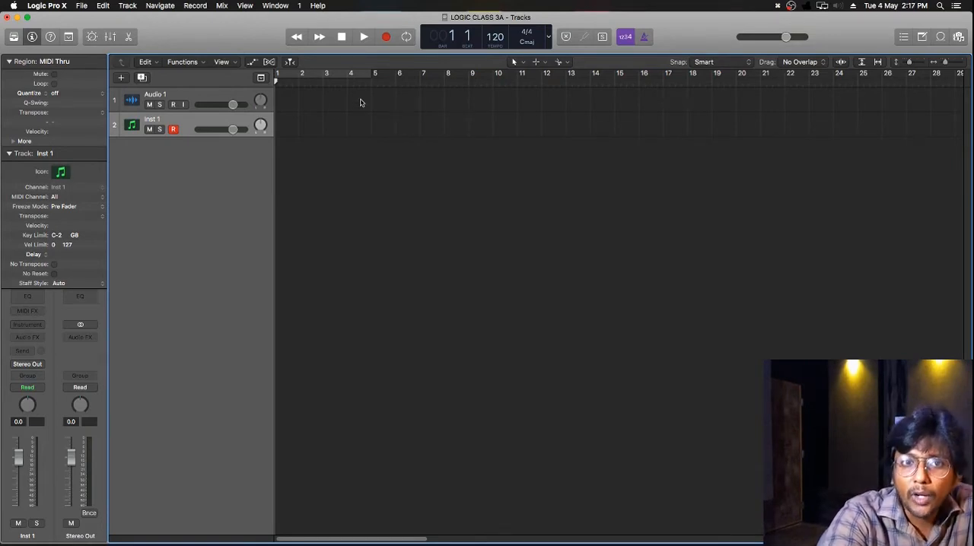
pyautogui.moveTo(361, 101); pyautogui.dragTo(571, 140)
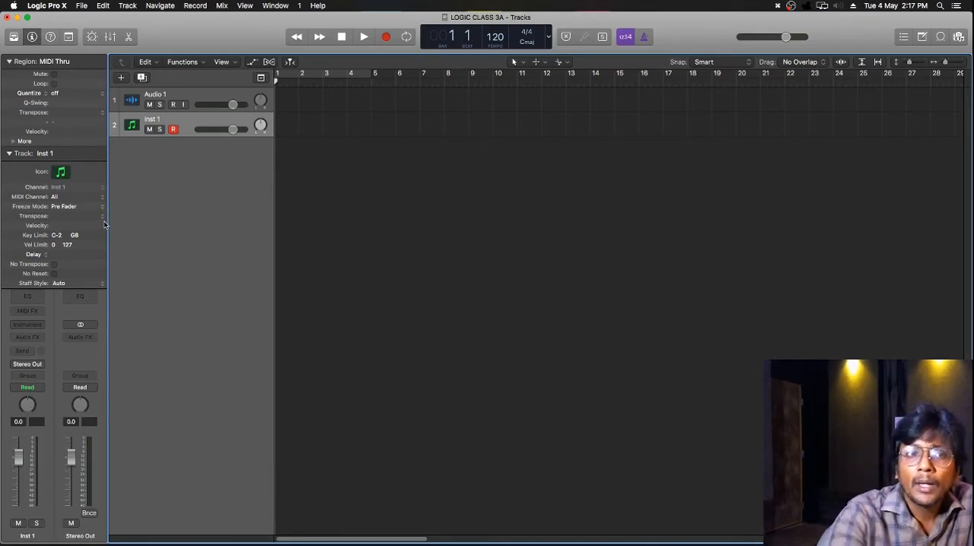
# Select the Audio 1 track, hide the Inspector and show it again.
pyautogui.click(168, 97)
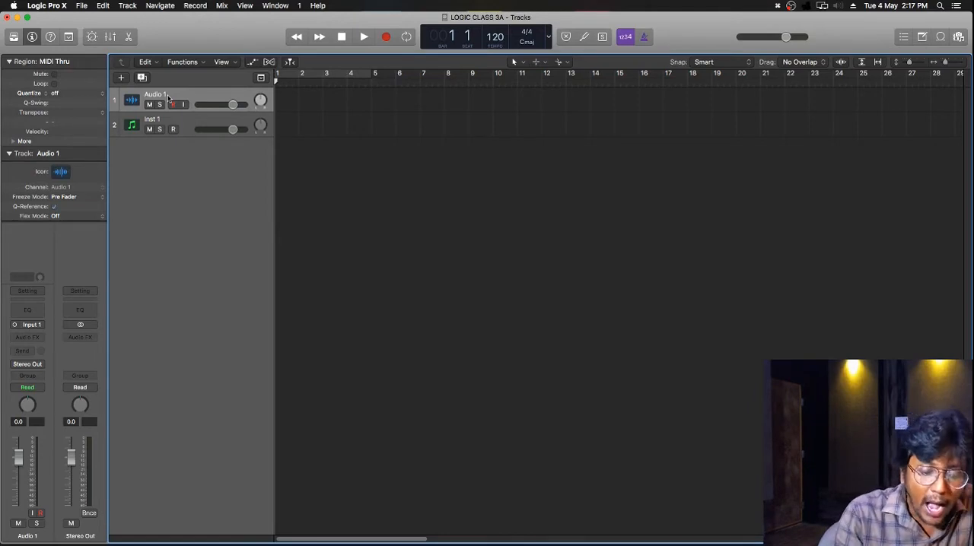
pyautogui.press('i')
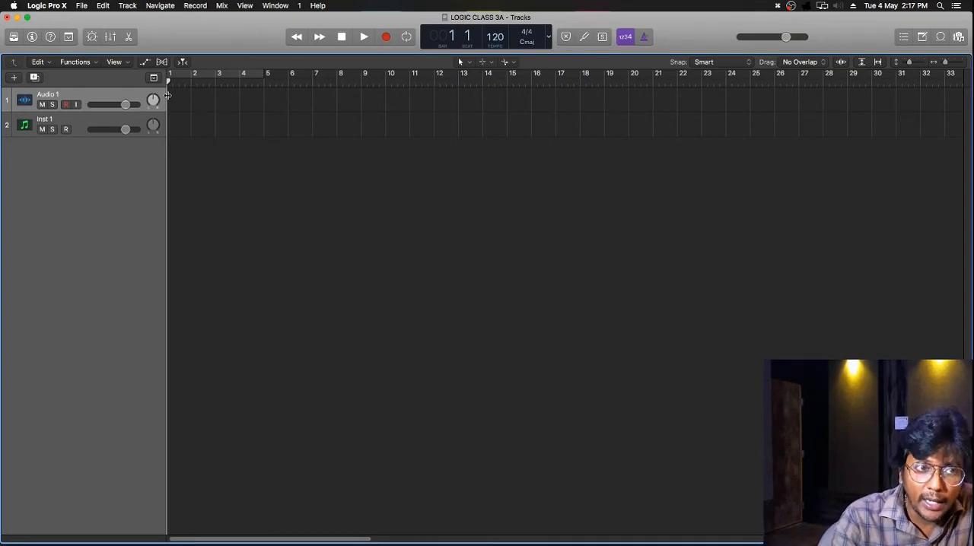
pyautogui.press('i')
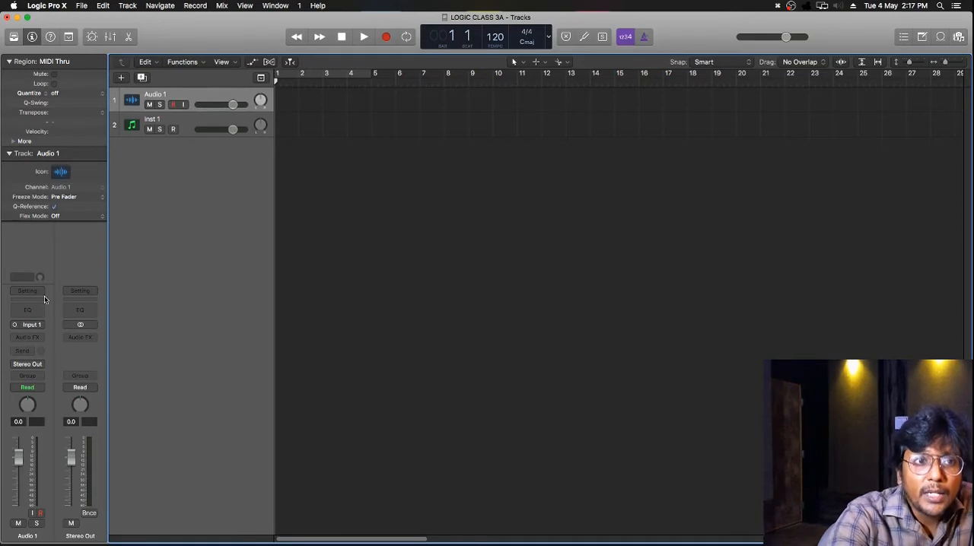
# Load the Muted Bass sound from the Library's Bass category onto the Inst 1 track.
pyautogui.click(169, 123)
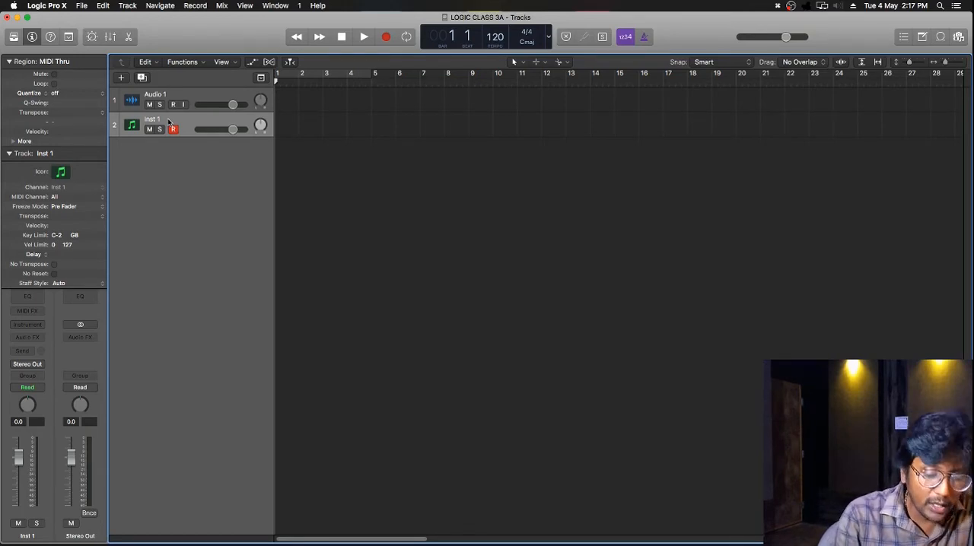
pyautogui.press('y')
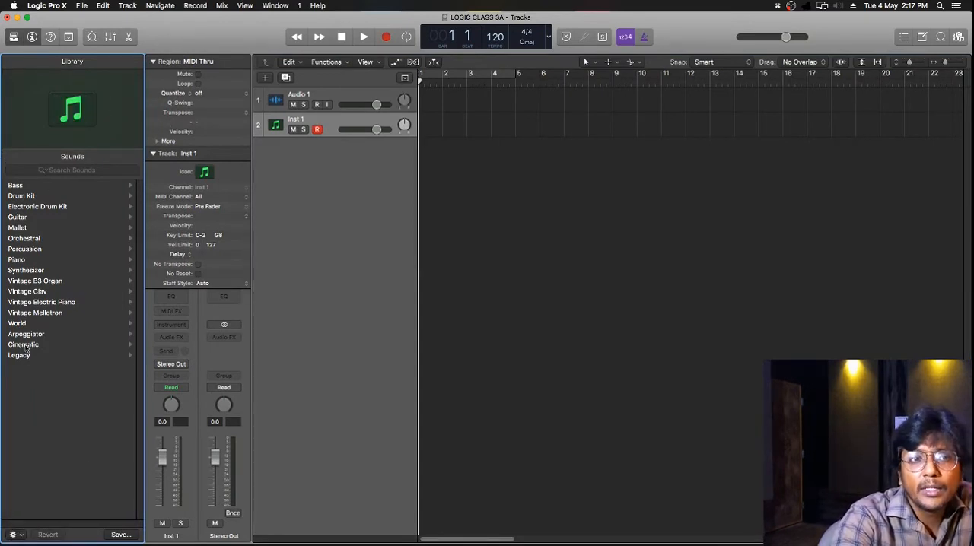
pyautogui.click(21, 187)
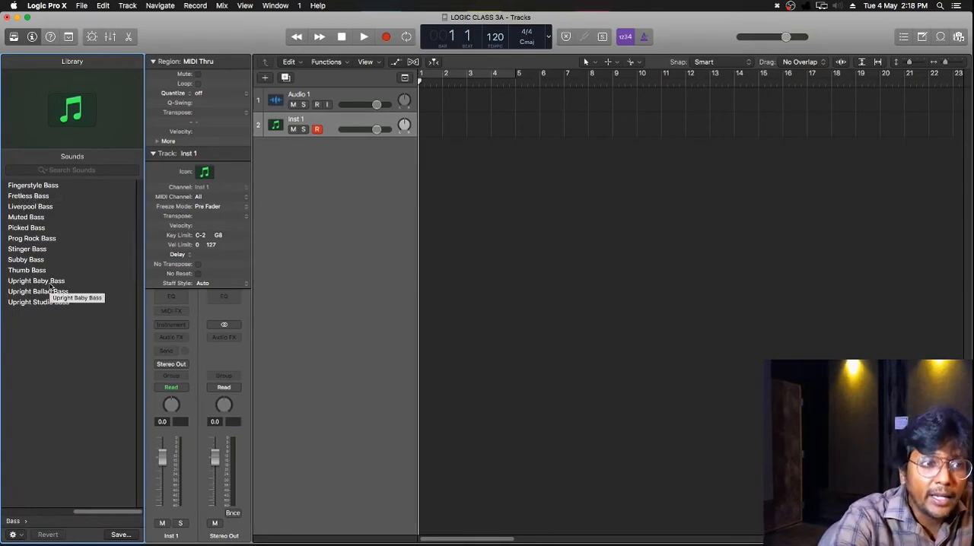
pyautogui.click(28, 218)
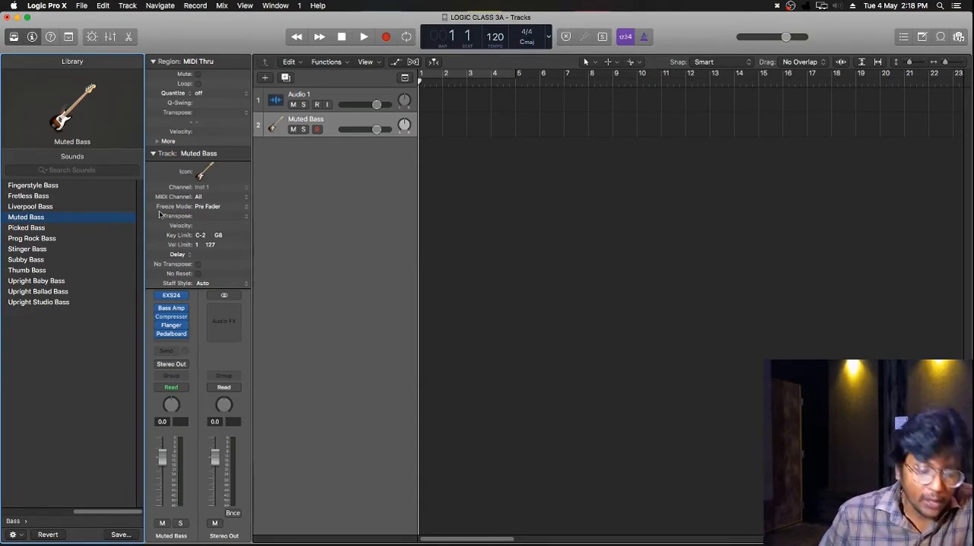
# Show the Mixer beneath the tracks area, view the project audio browser and switch to the Apple Loops browser.
pyautogui.press('x')
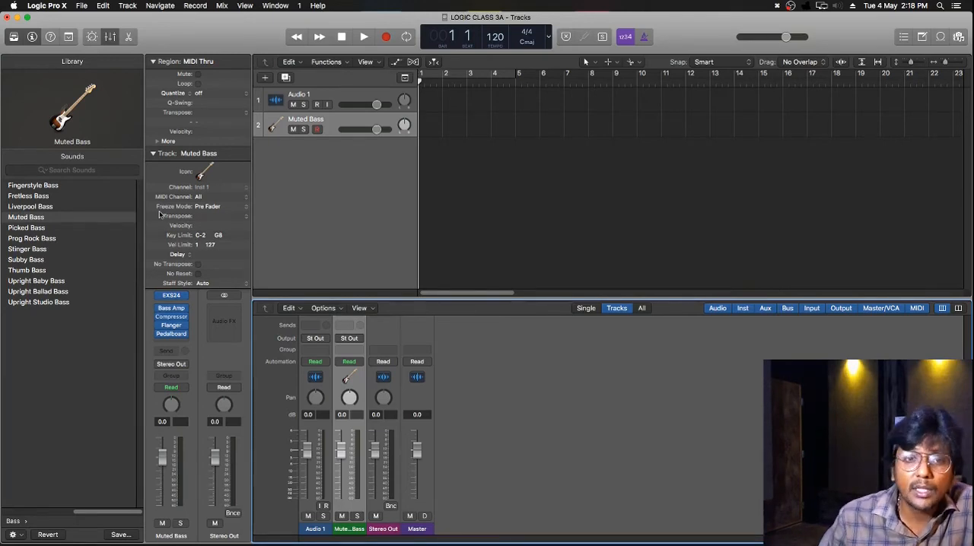
pyautogui.press('x')
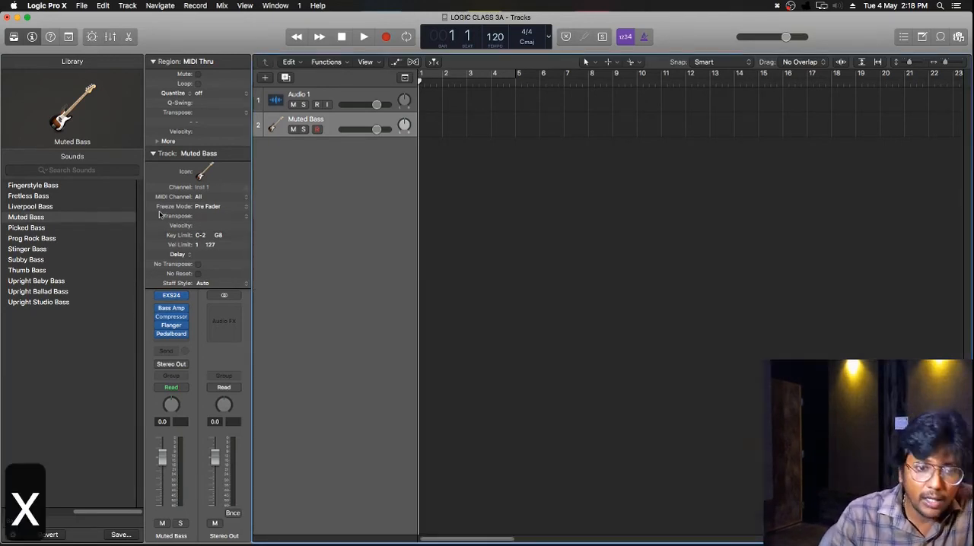
pyautogui.press('x')
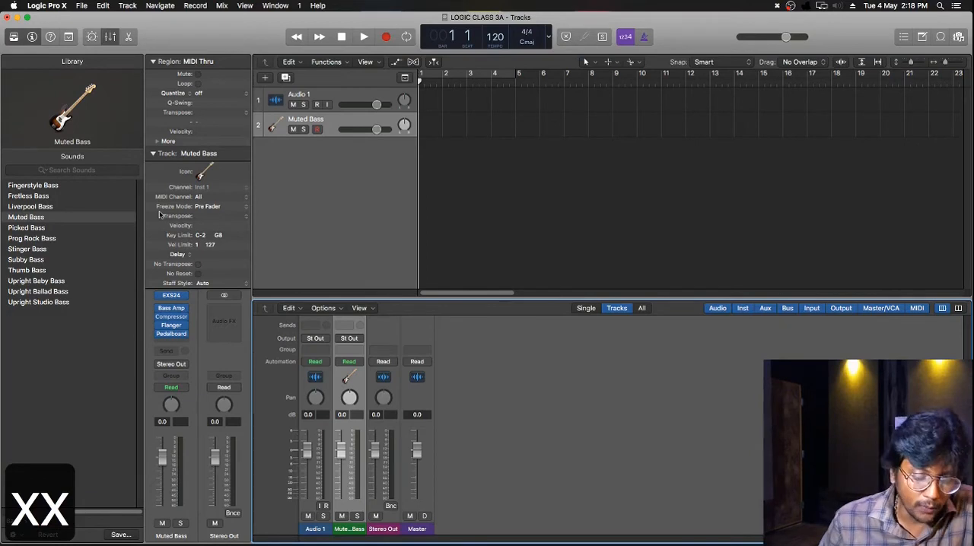
pyautogui.press('b')
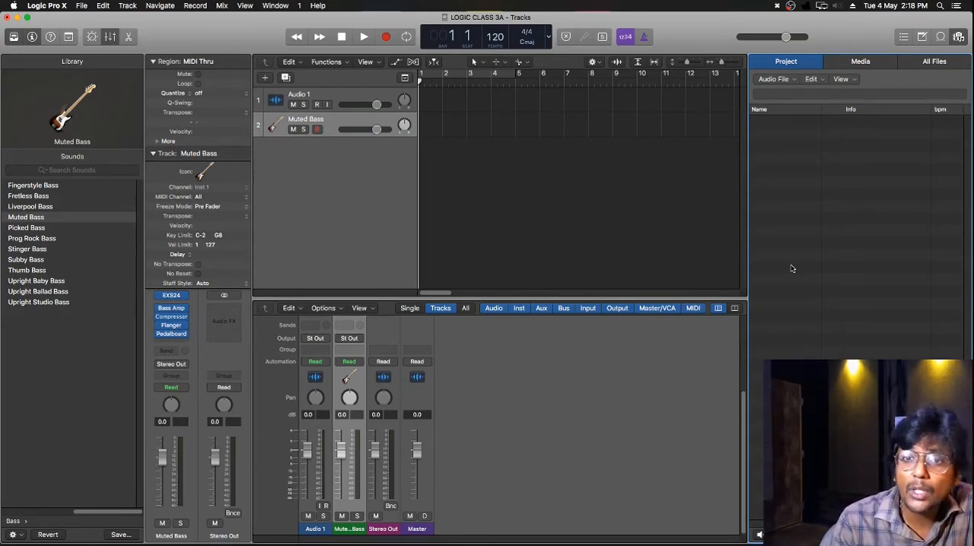
pyautogui.press('o')
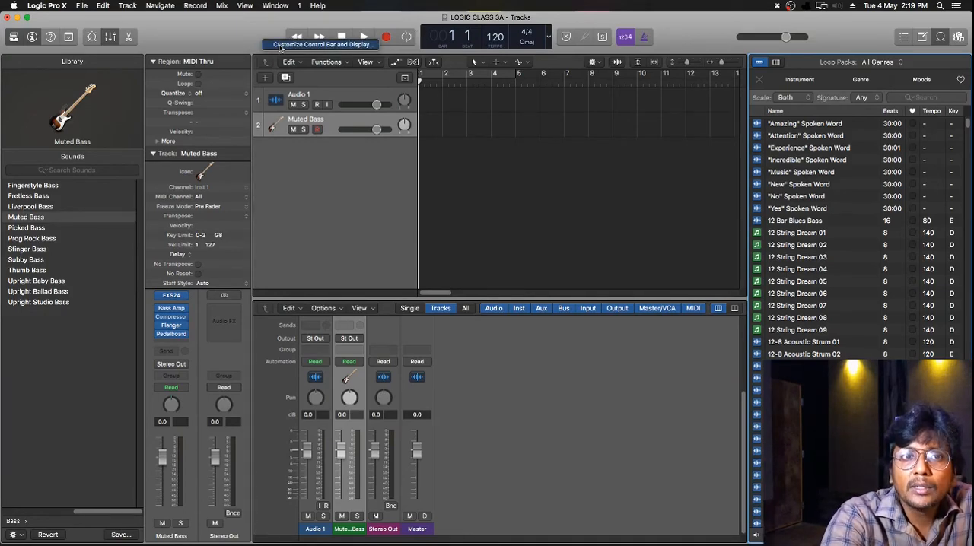
# Customize the control bar by enabling Go to Beginning, Go to Position and Go to Left Locator, keeping Note Pad enabled.
pyautogui.click(280, 48)
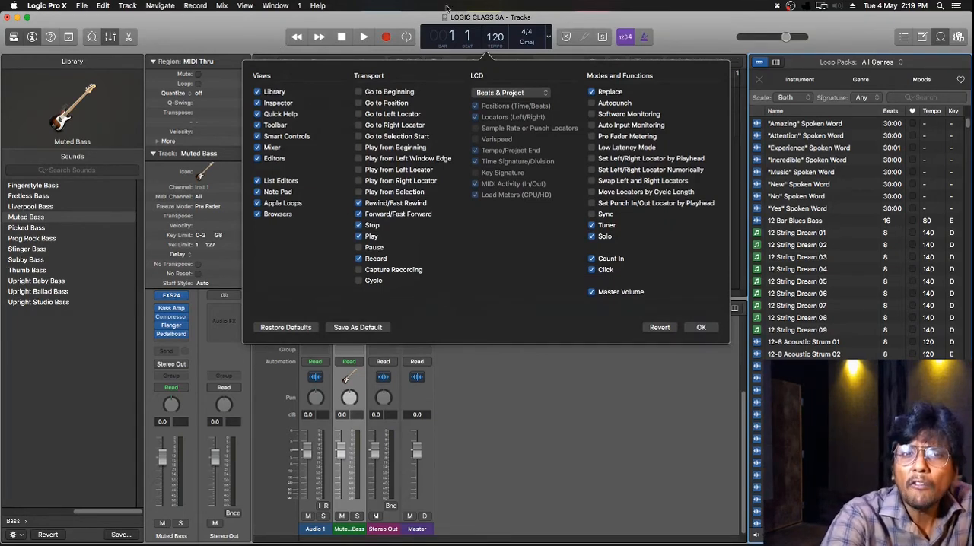
pyautogui.click(359, 92)
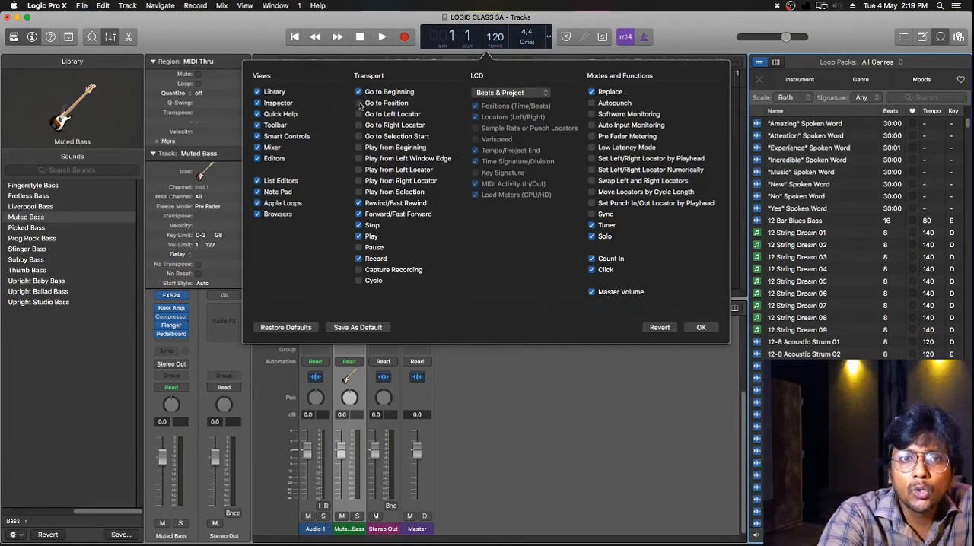
pyautogui.click(360, 102)
pyautogui.click(359, 115)
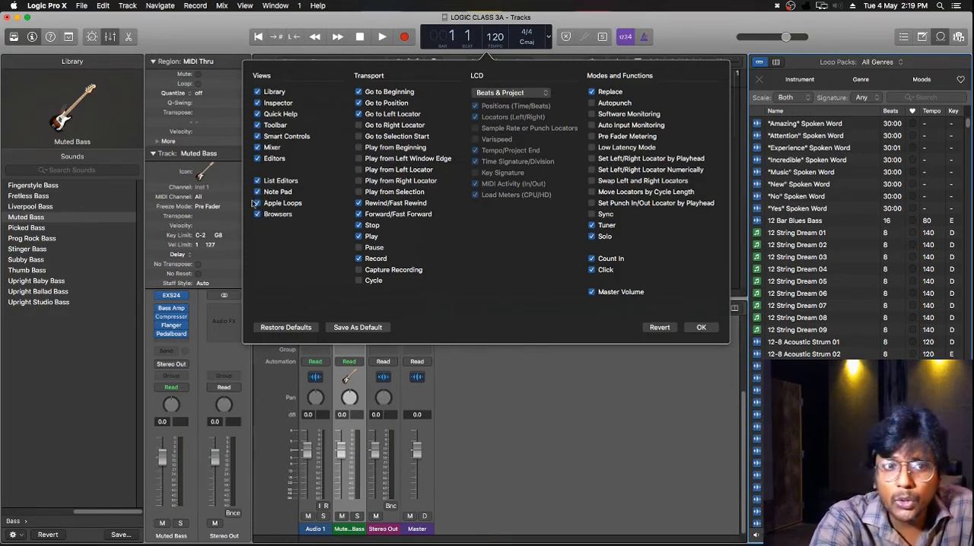
pyautogui.click(258, 193)
pyautogui.click(258, 193)
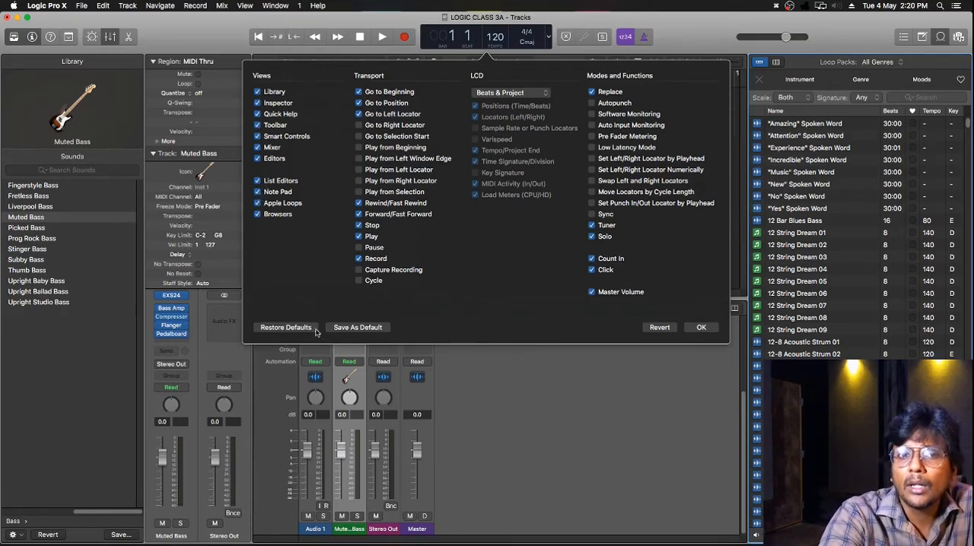
# Restore the control bar's default settings and accept them.
pyautogui.click(287, 329)
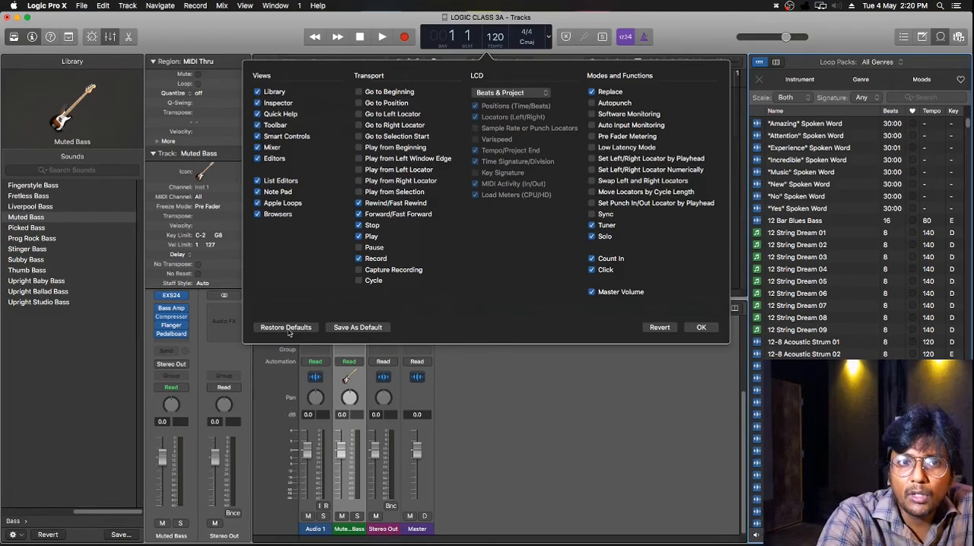
pyautogui.click(701, 328)
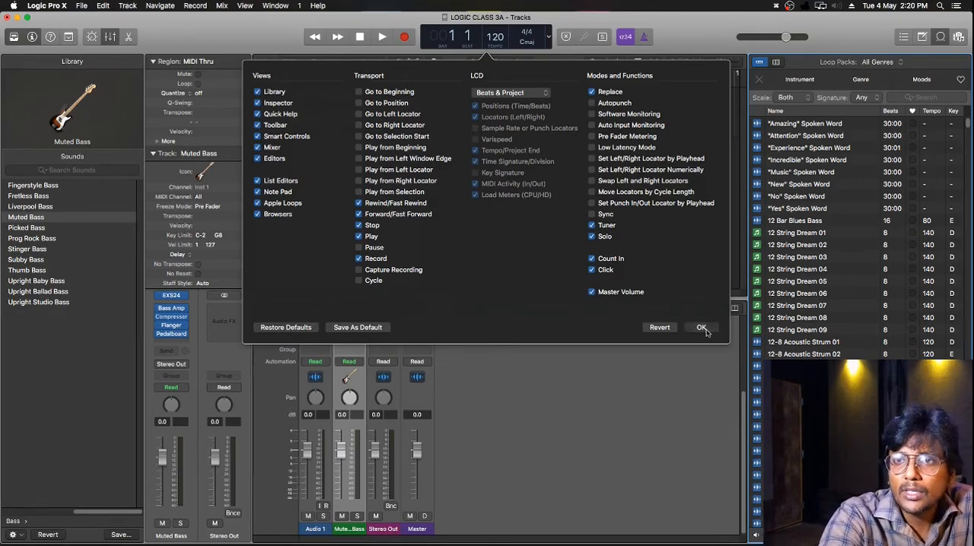
# Write "youtube link" in the project's Note Pad and finish editing the note.
pyautogui.click(923, 38)
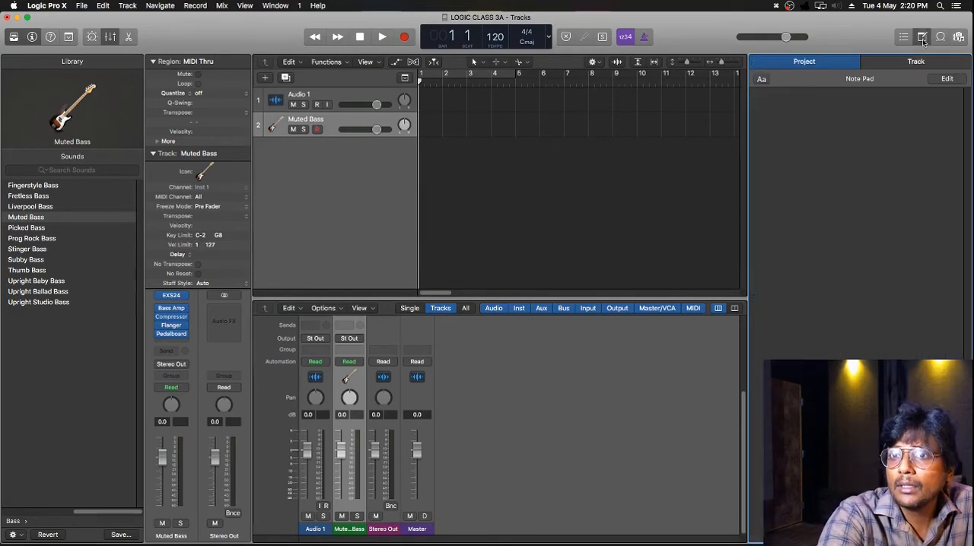
pyautogui.click(946, 84)
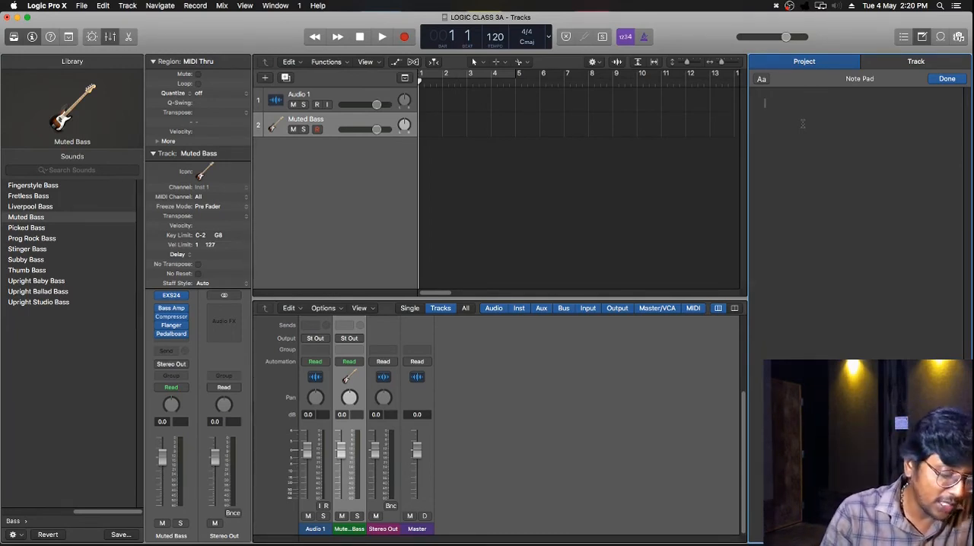
pyautogui.write('you')
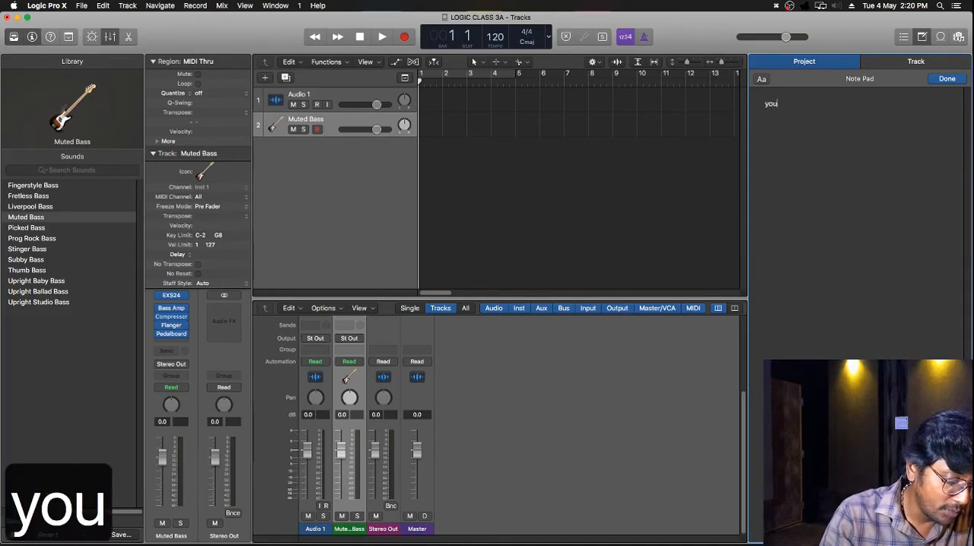
pyautogui.write('tube ')
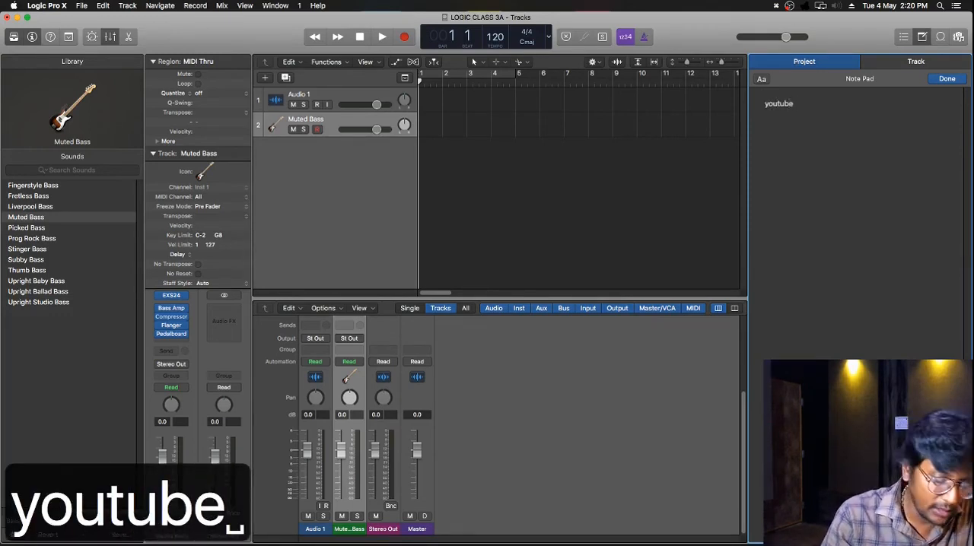
pyautogui.write('link')
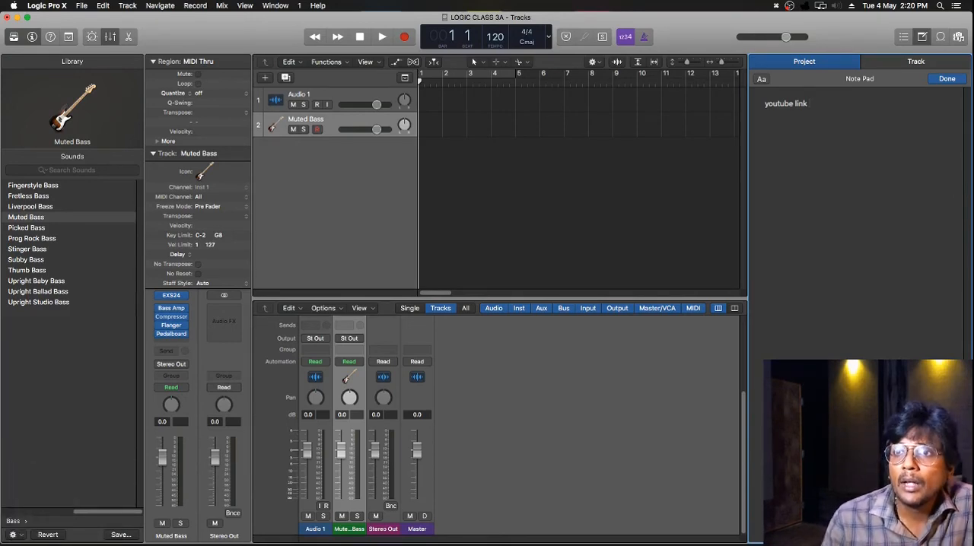
pyautogui.click(947, 80)
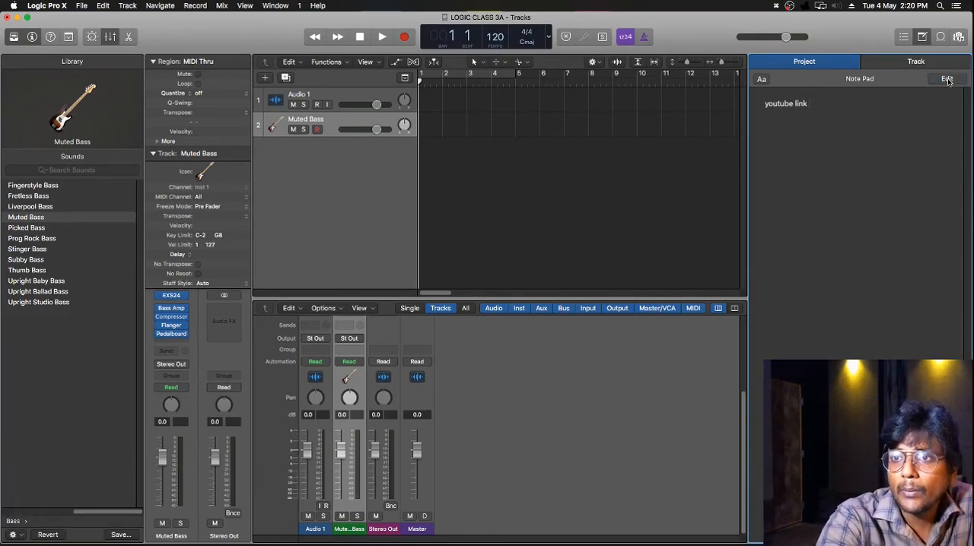
pyautogui.click(698, 188)
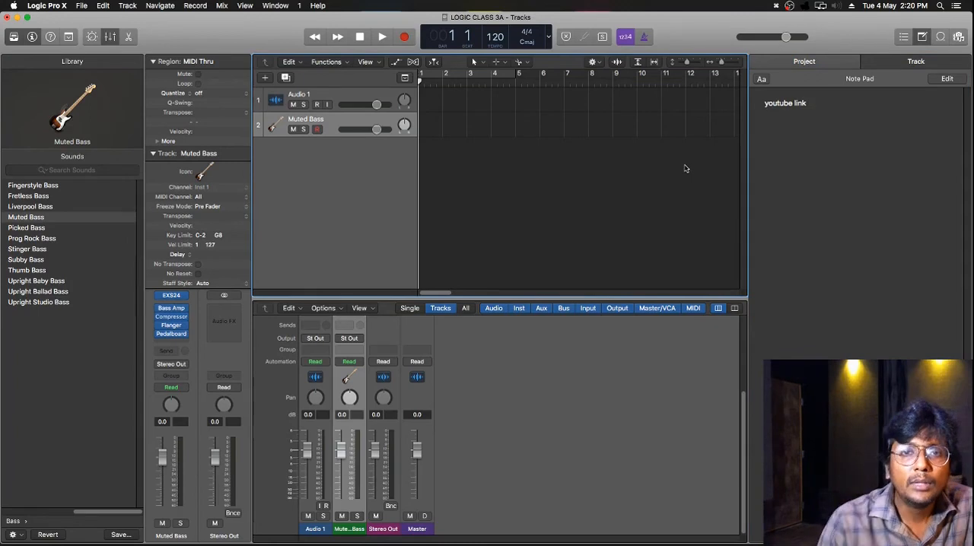
# Show the Apple Loops browser and create one new Guitar or Bass track below the Muted Bass track.
pyautogui.press('o')
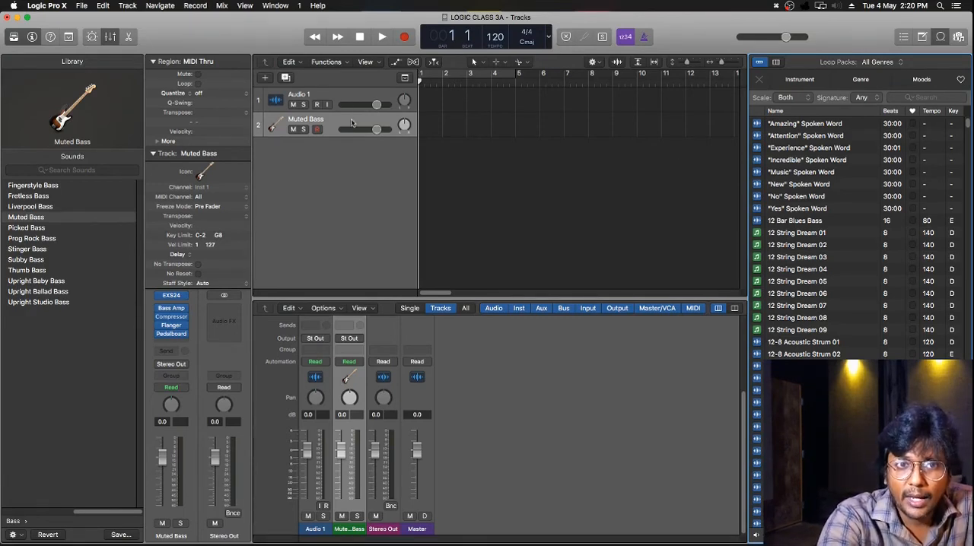
pyautogui.click(265, 78)
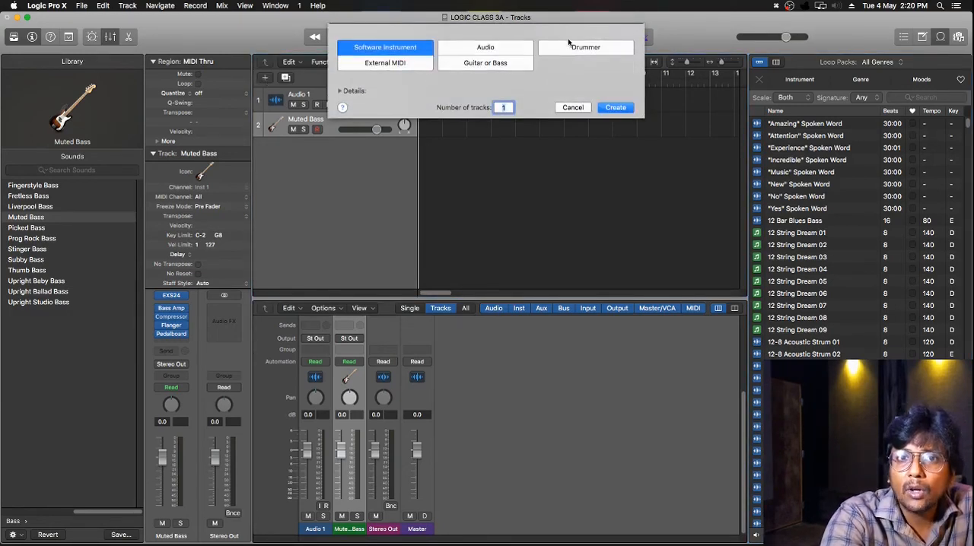
pyautogui.click(508, 67)
pyautogui.click(615, 108)
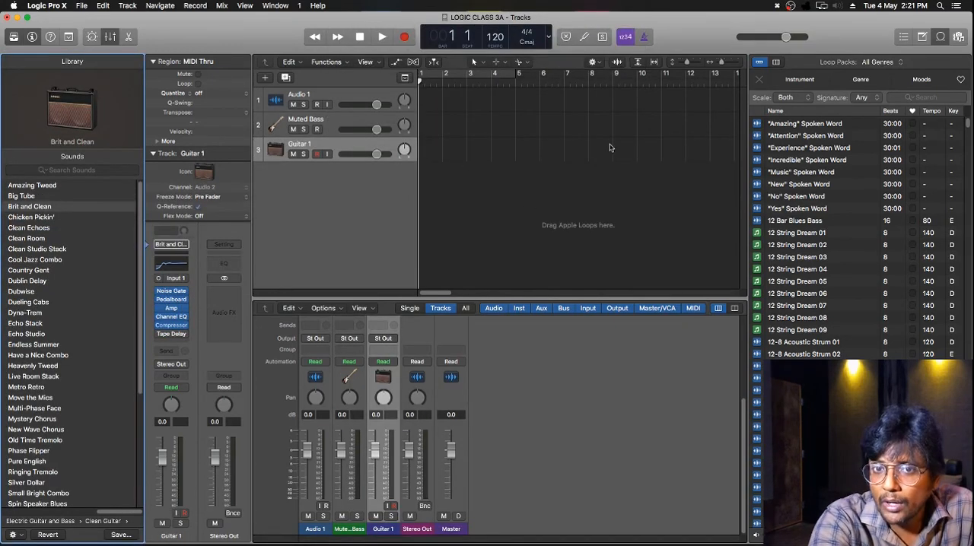
pyautogui.moveTo(492, 144); pyautogui.dragTo(564, 160)
pyautogui.moveTo(585, 123); pyautogui.dragTo(637, 136)
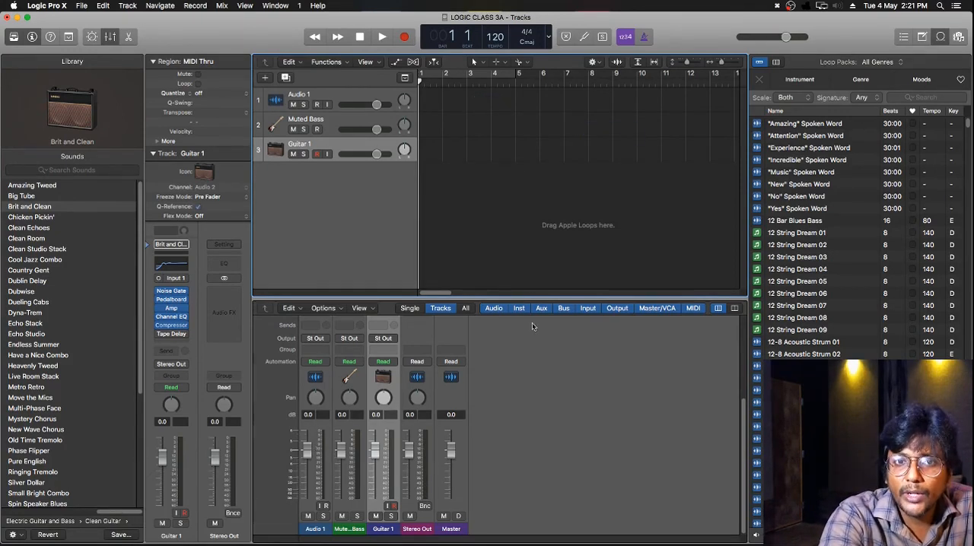
# Lower the Muted Bass and Guitar 1 volume faders to about -3 dB in the Mixer and reset both to 0.0 dB.
pyautogui.moveTo(341, 451); pyautogui.dragTo(375, 460)
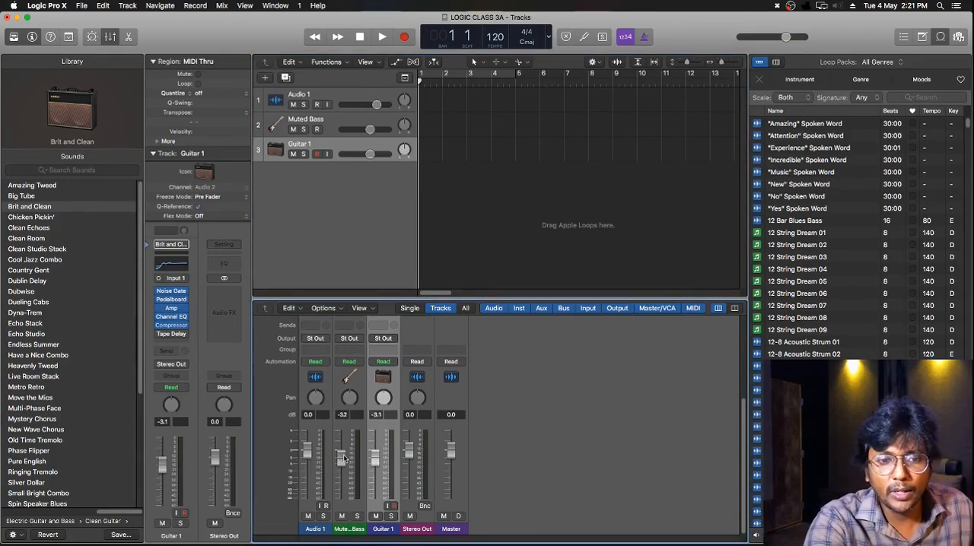
pyautogui.keyDown('alt'); pyautogui.click(342, 459); pyautogui.keyUp('alt')
pyautogui.keyDown('alt'); pyautogui.click(375, 459); pyautogui.keyUp('alt')
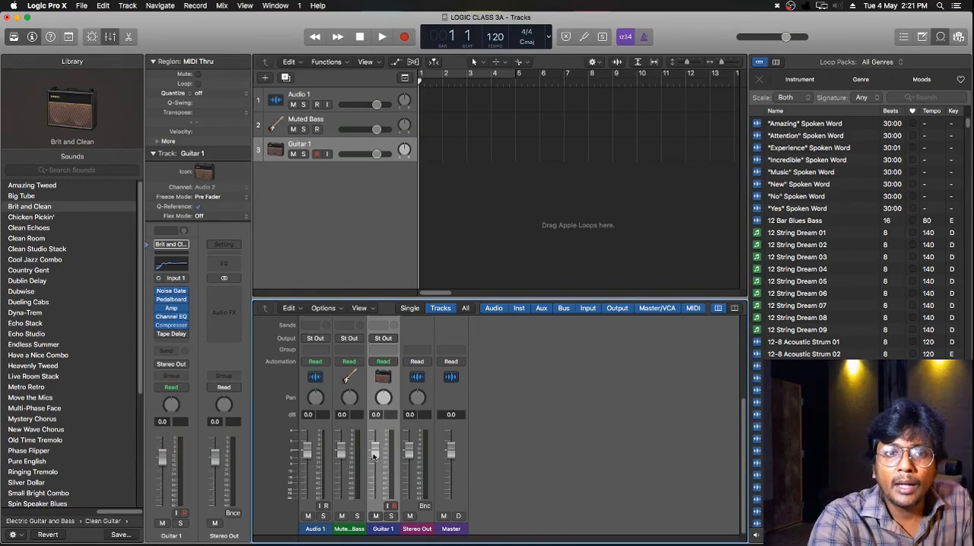
# Hide and show the inspector, and do the same with the Library.
pyautogui.press('i')
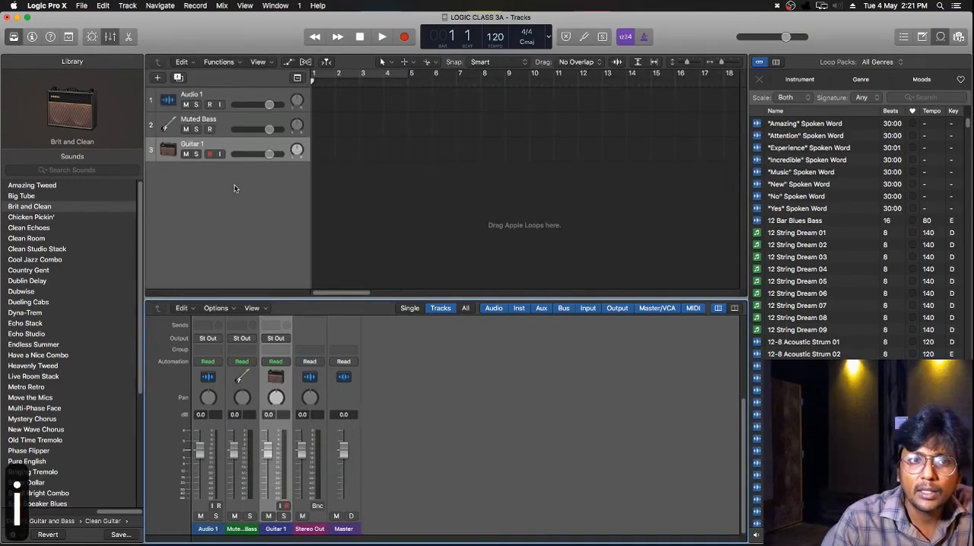
pyautogui.press('i')
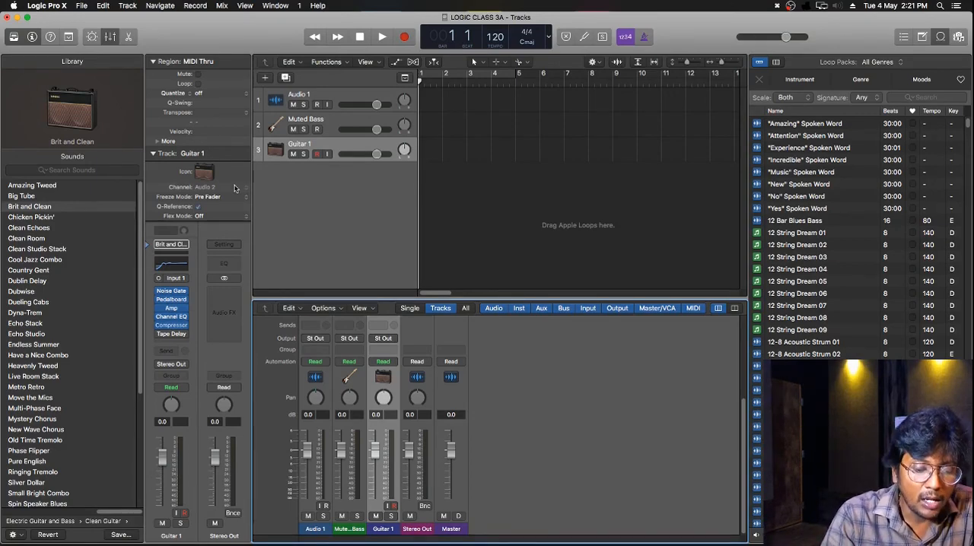
pyautogui.press('y')
pyautogui.press('y')
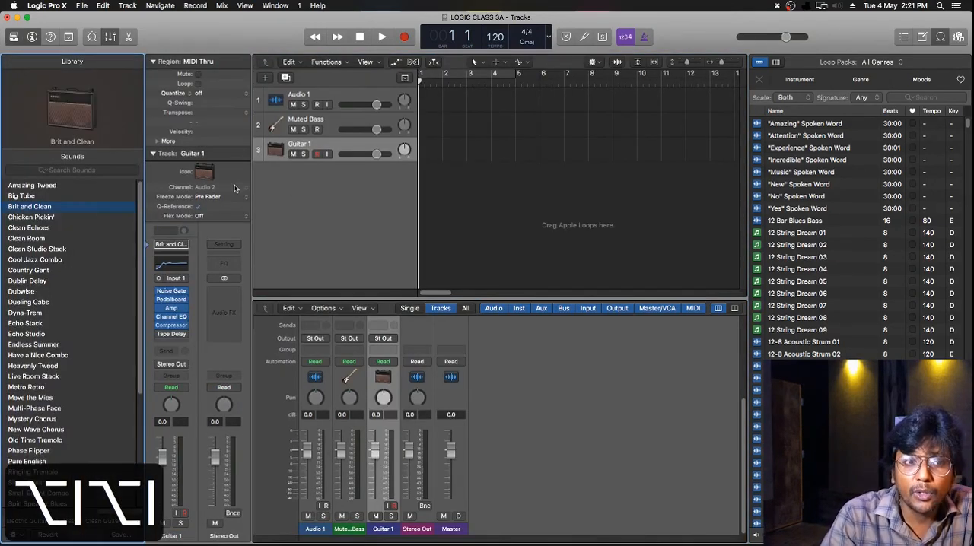